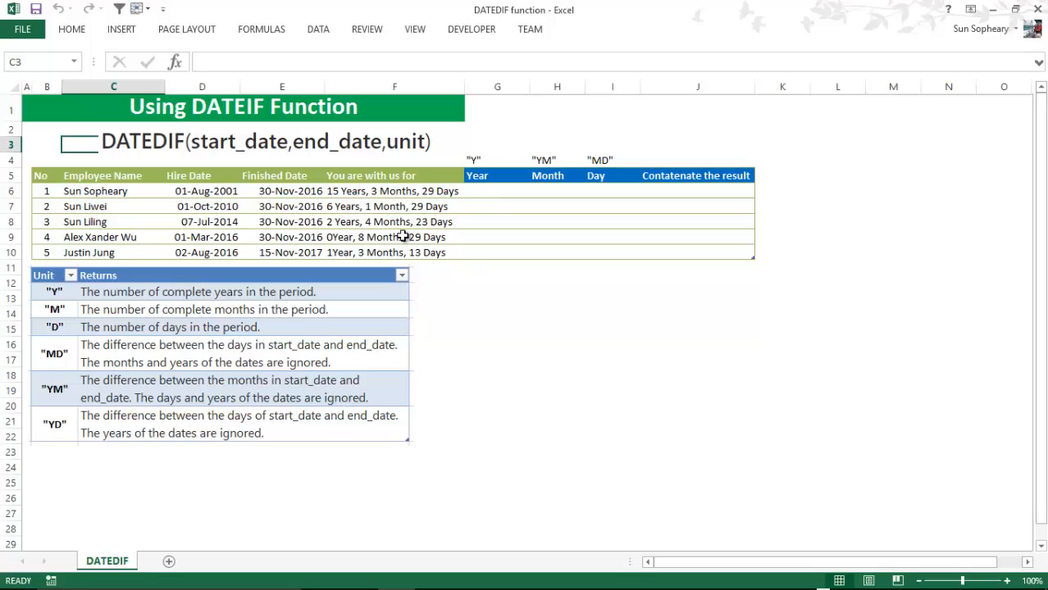
Examine the service-length formulas in F6:F10 and the hire date in D10.
click(370, 191)
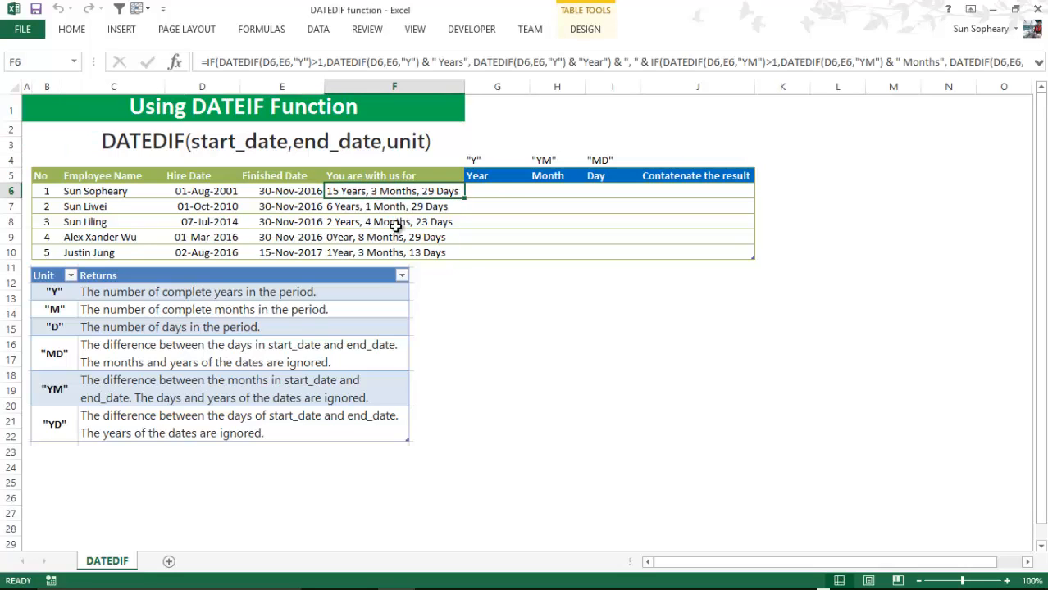
click(388, 208)
click(391, 224)
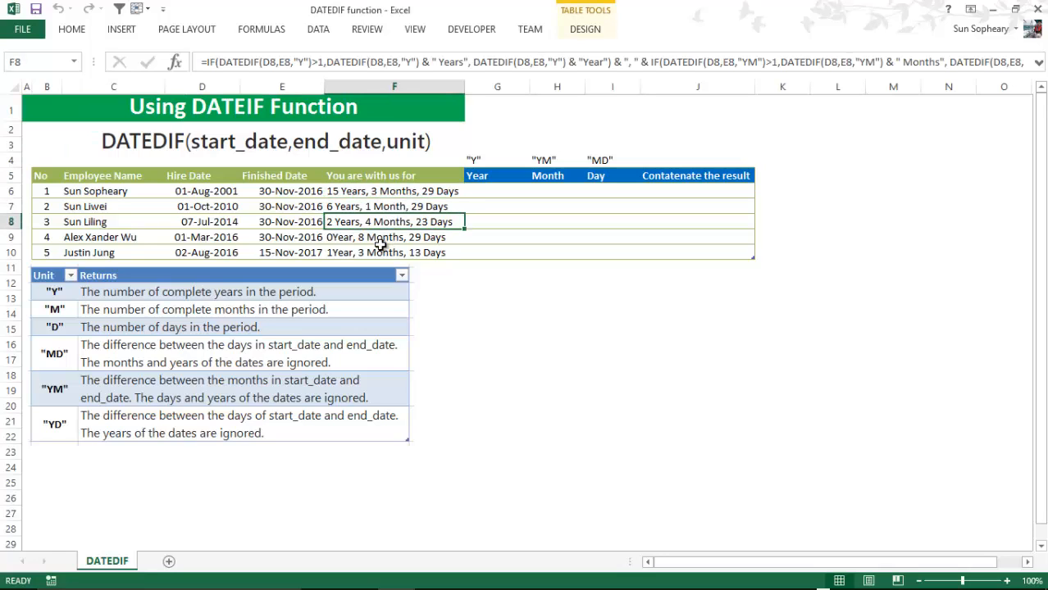
click(381, 241)
click(381, 253)
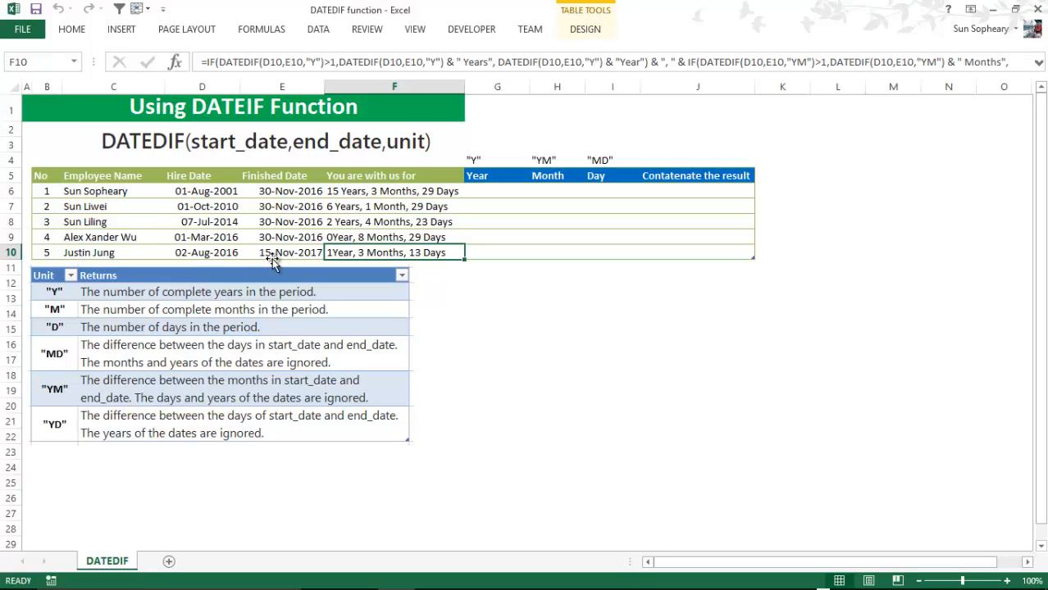
click(220, 253)
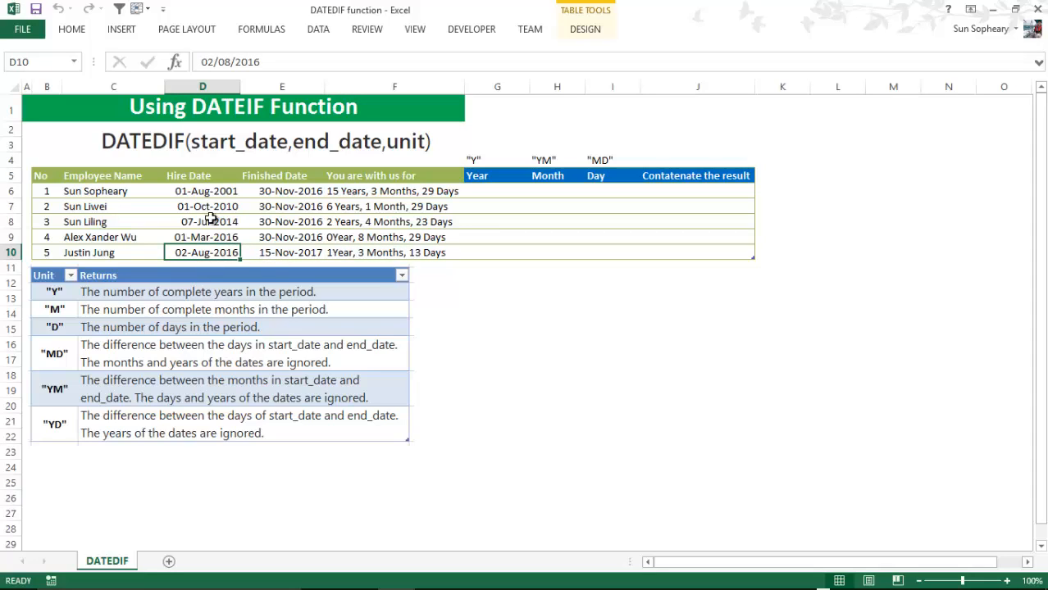
Set the fifth employee's finished date in E10 to 15/11/2018 and check the recalculated service length in F10.
click(276, 255)
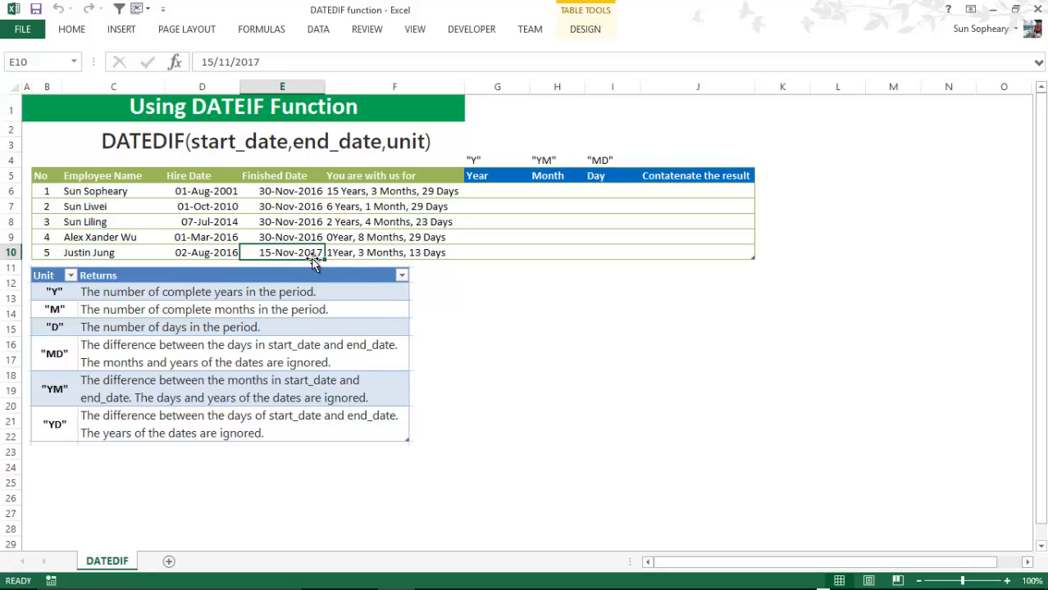
double_click(307, 253)
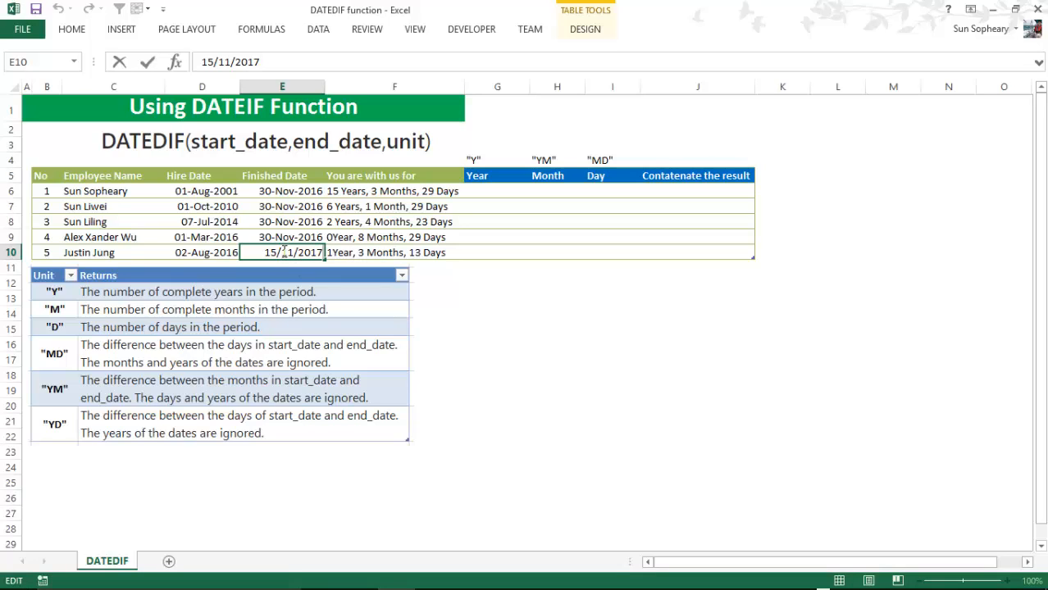
key(BackSpace)
text(8)
key(Return)
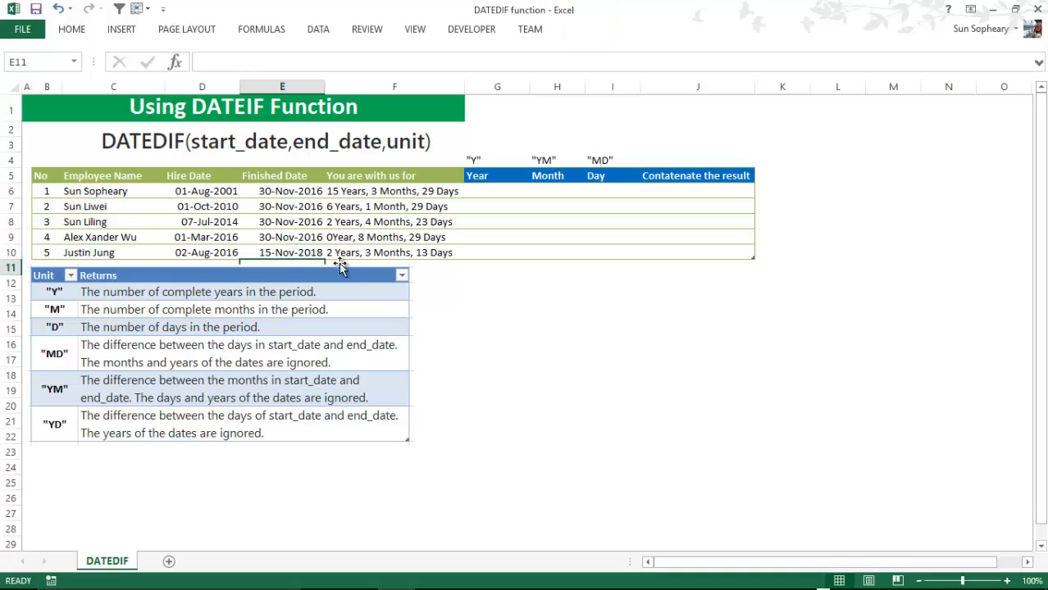
click(387, 255)
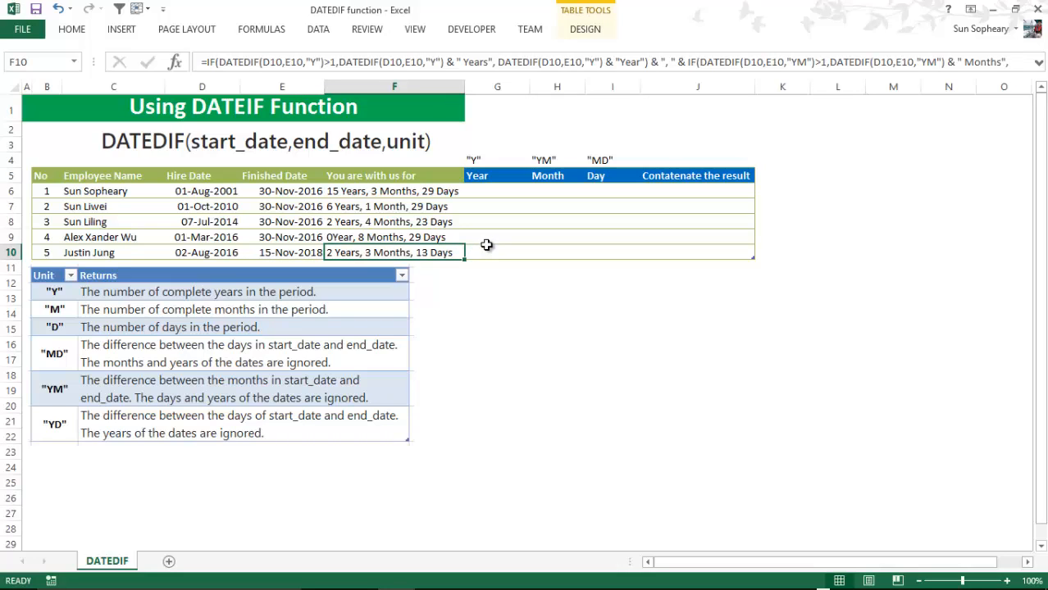
Write the formula =DATEDIF(D6,E6,"Y") in the Year cell G6.
click(492, 195)
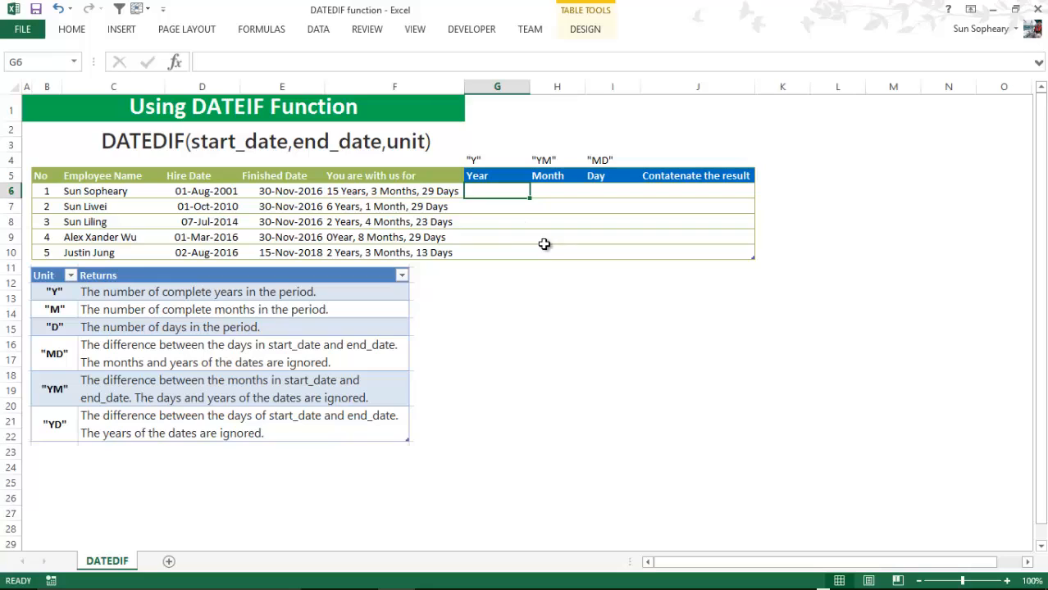
text(=DA)
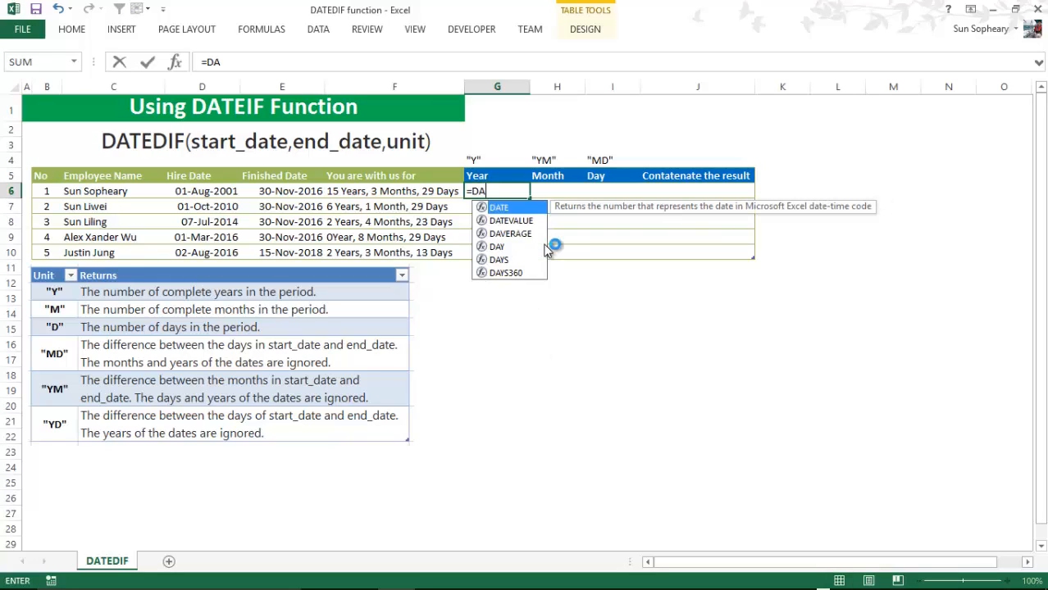
text(TEDIF()
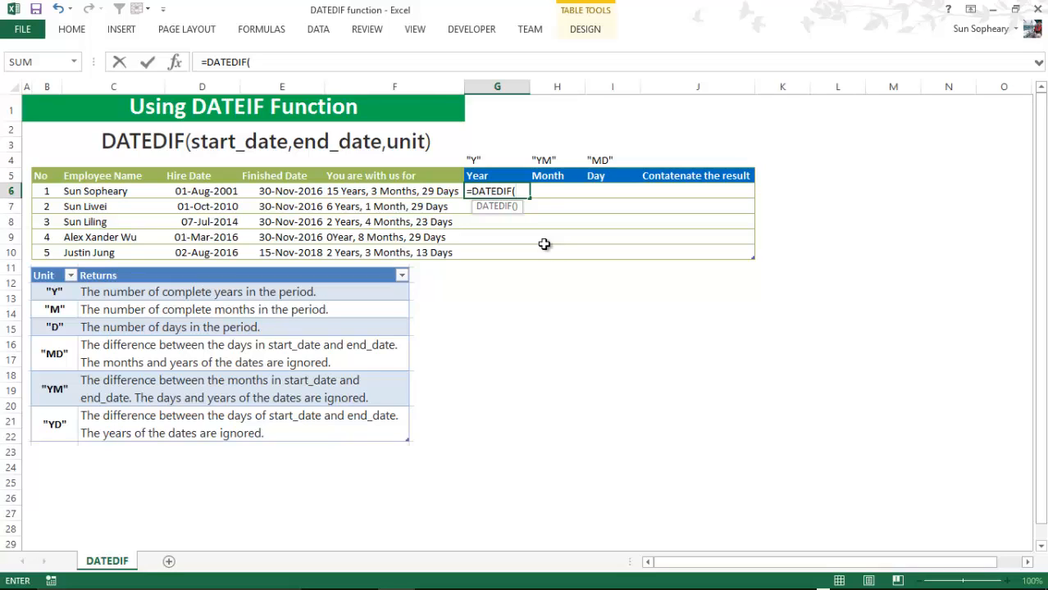
text(D6,)
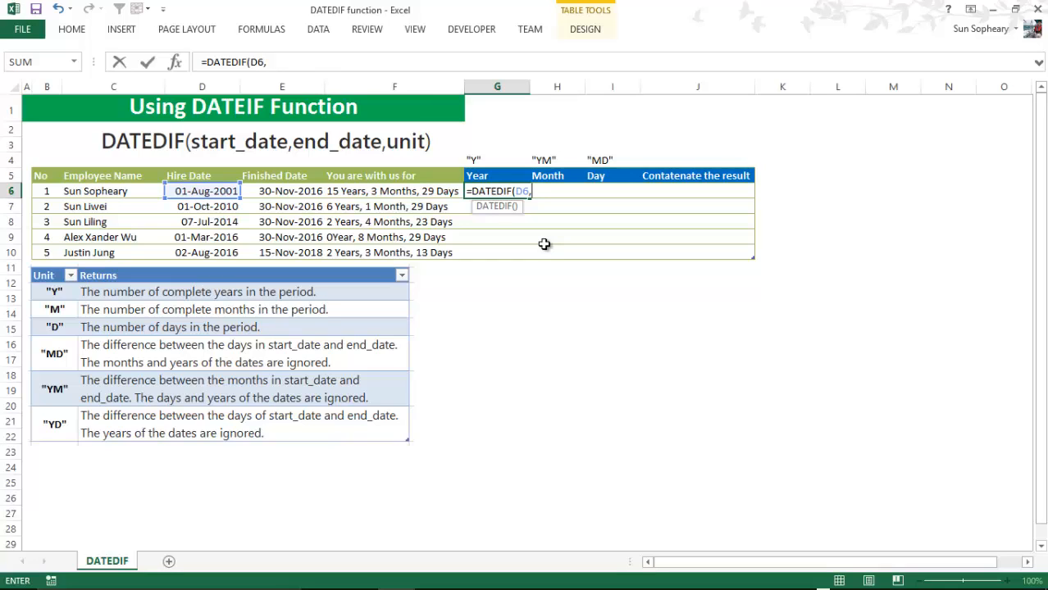
text(E)
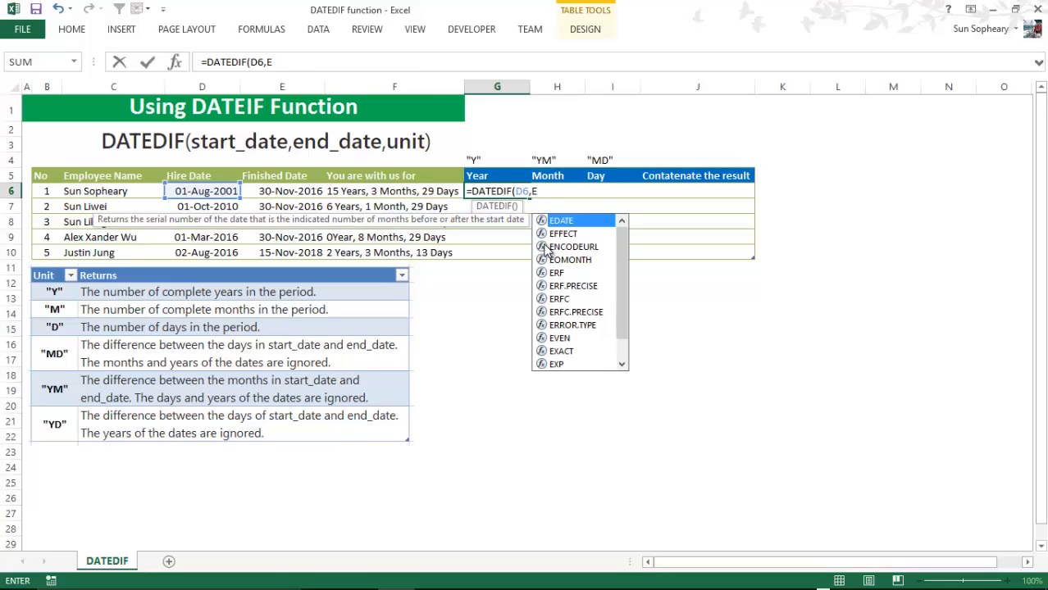
text(6,")
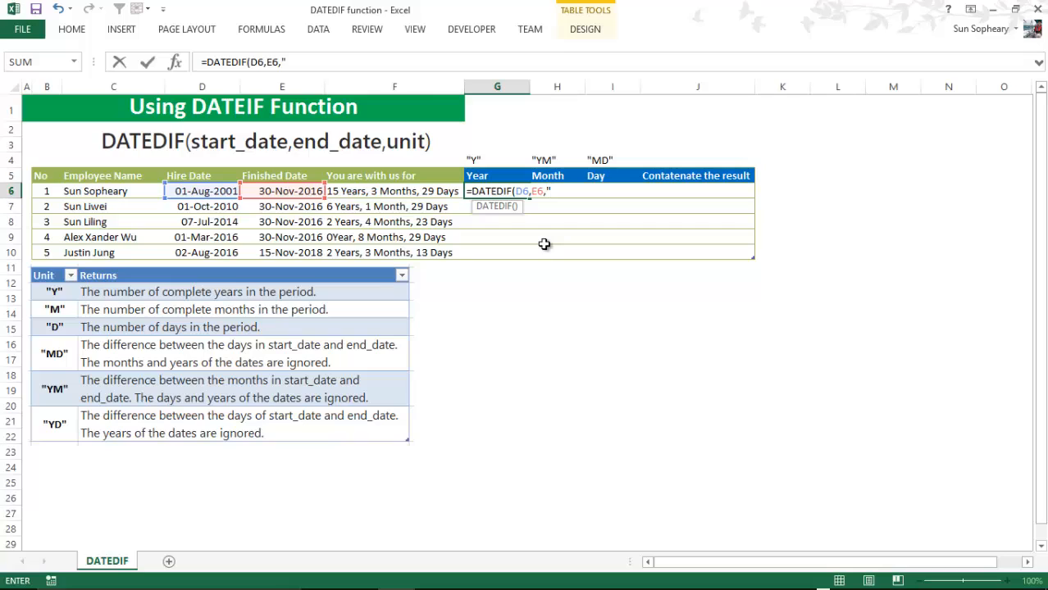
text(Y"))
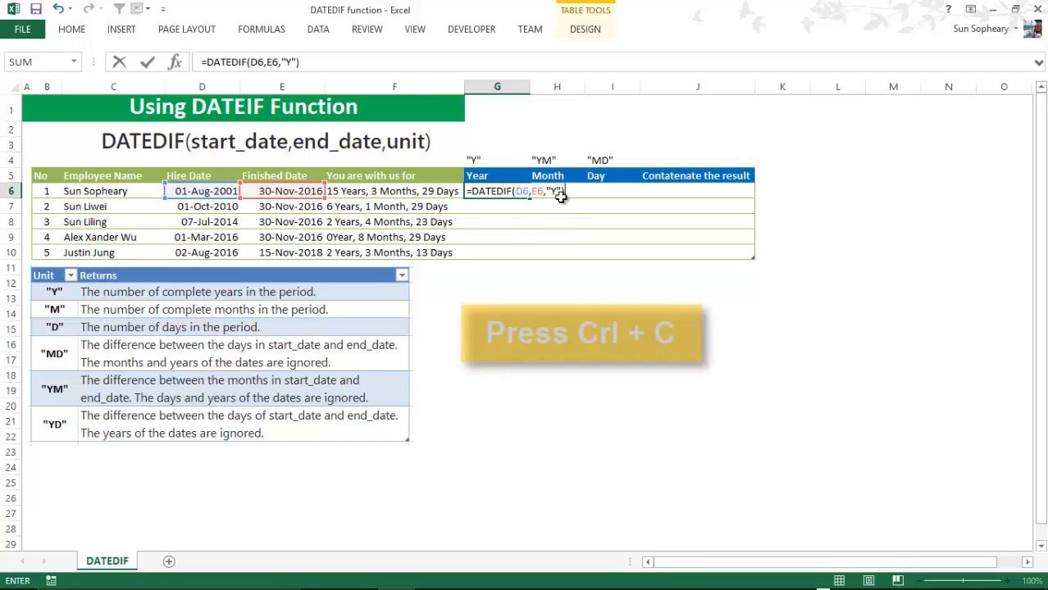
Copy the DATEDIF expression in G6 without its equals sign and commit the formula to the Year column.
drag(564, 191, 468, 191)
key(ctrl+c)
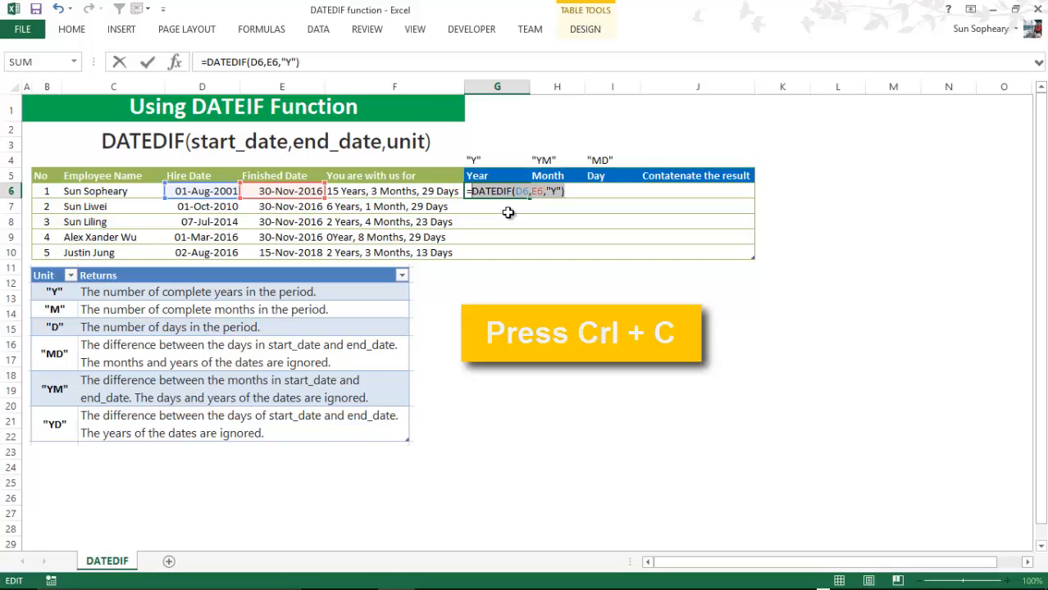
click(564, 191)
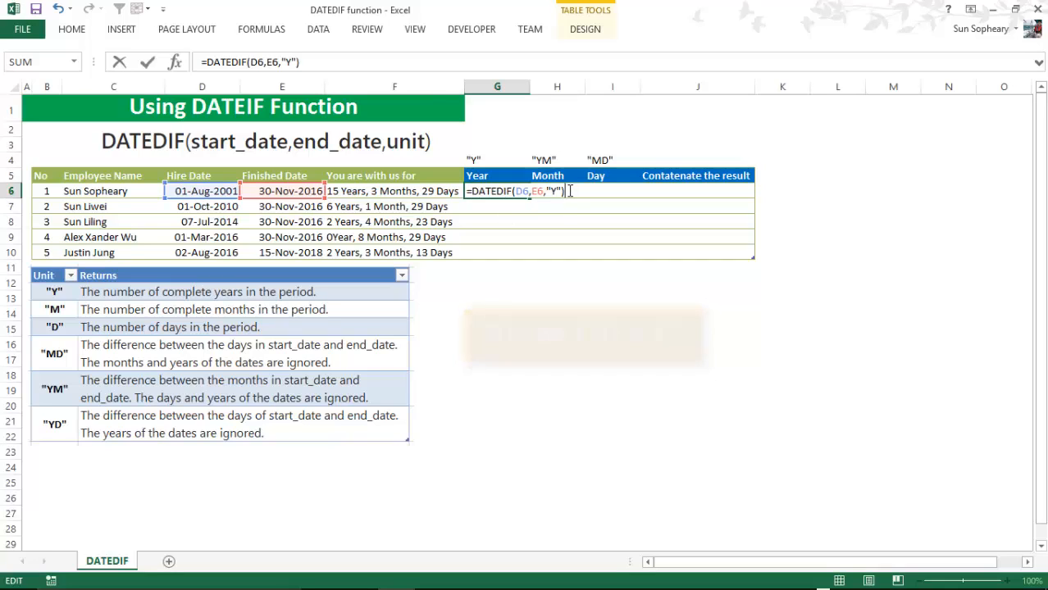
key(Return)
key(Up)
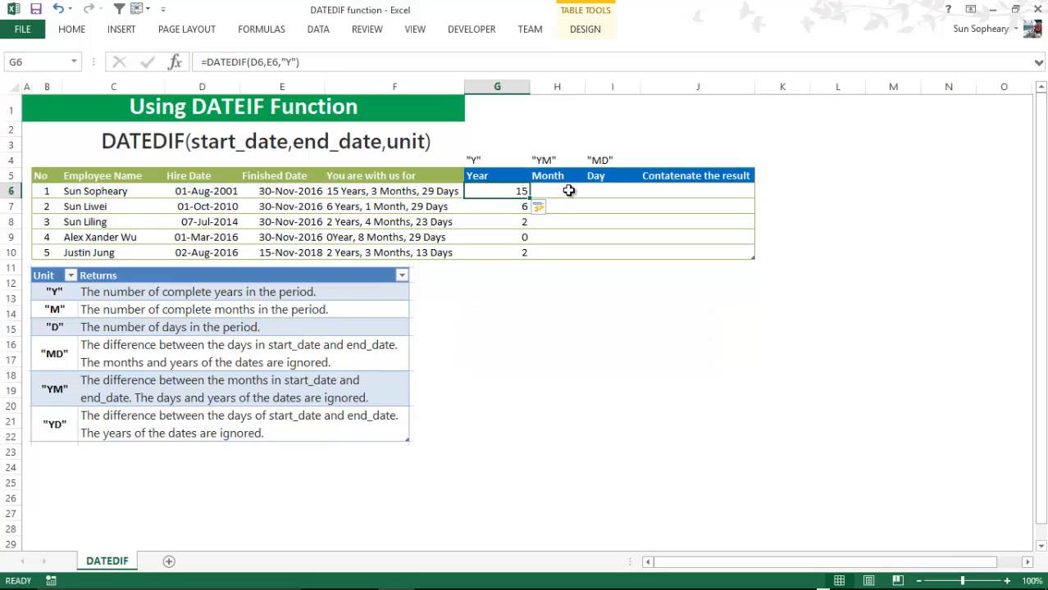
Enter =DATEDIF(D6,E6,"YM") in the Month cell H6, reusing the copied expression.
click(568, 190)
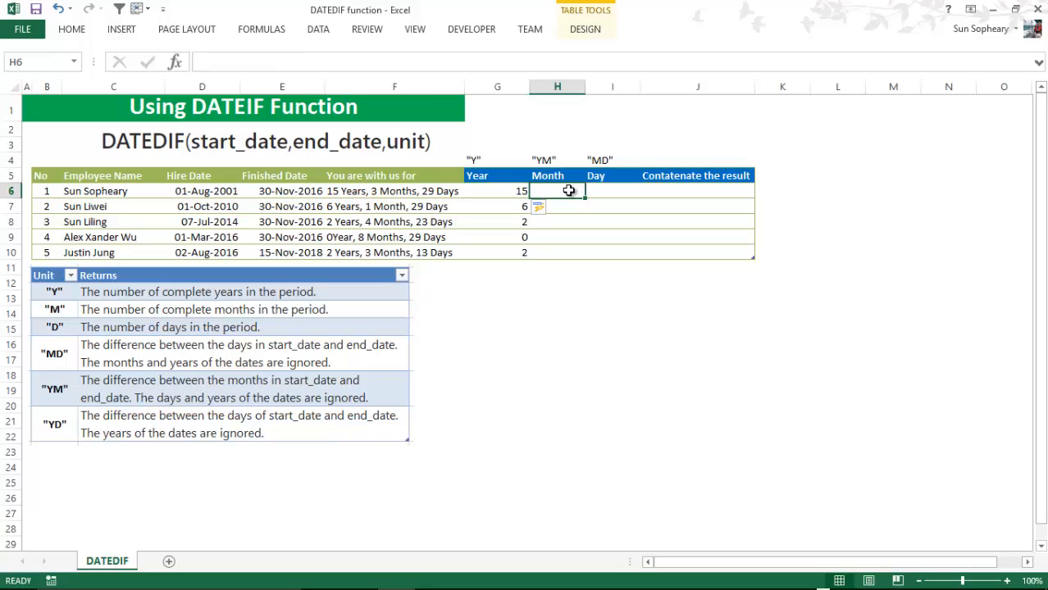
text(=)
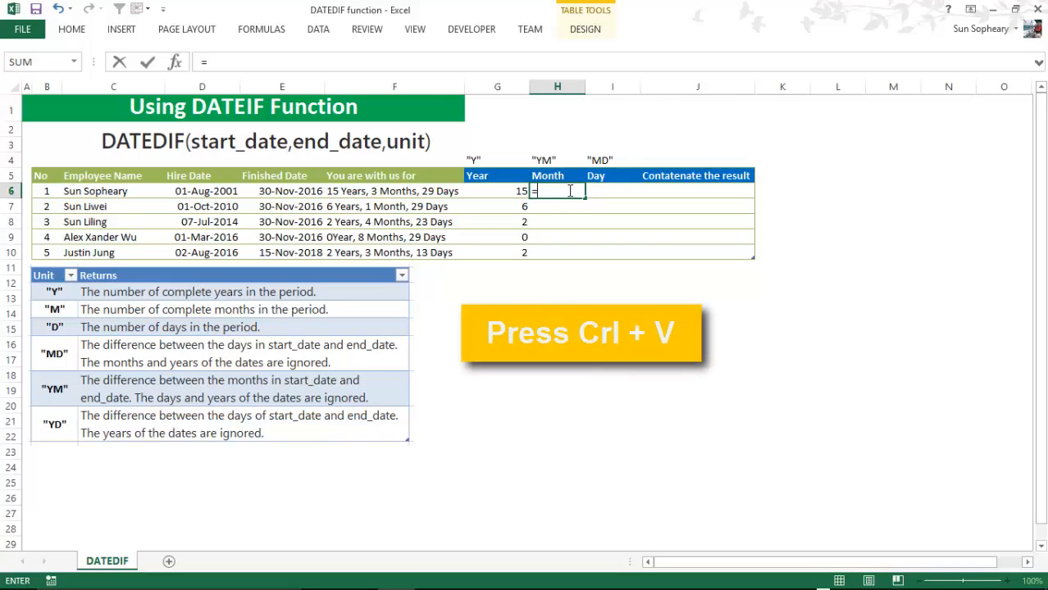
key(ctrl+v)
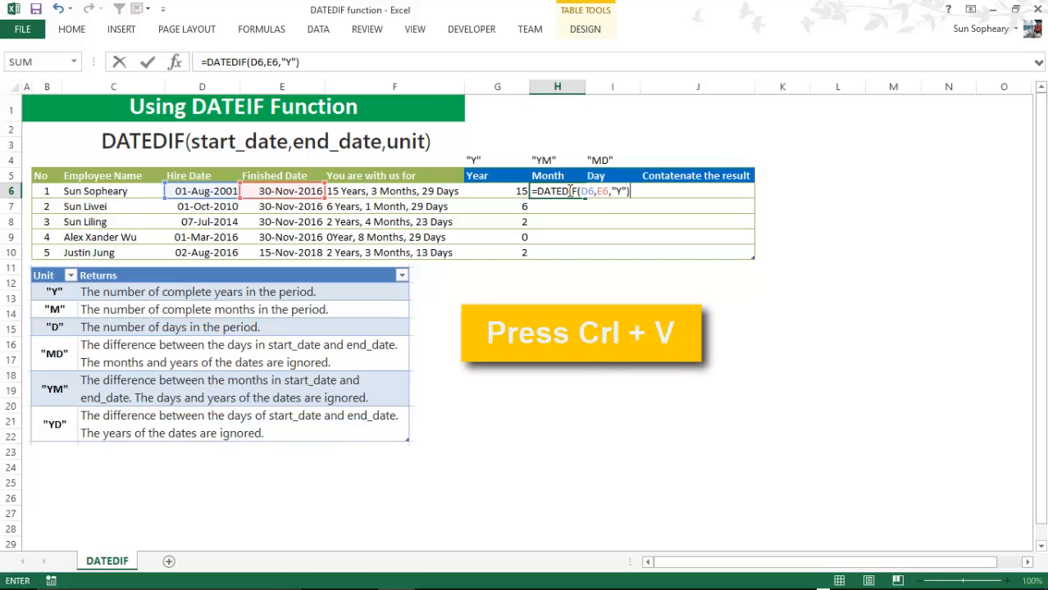
click(622, 191)
text(M)
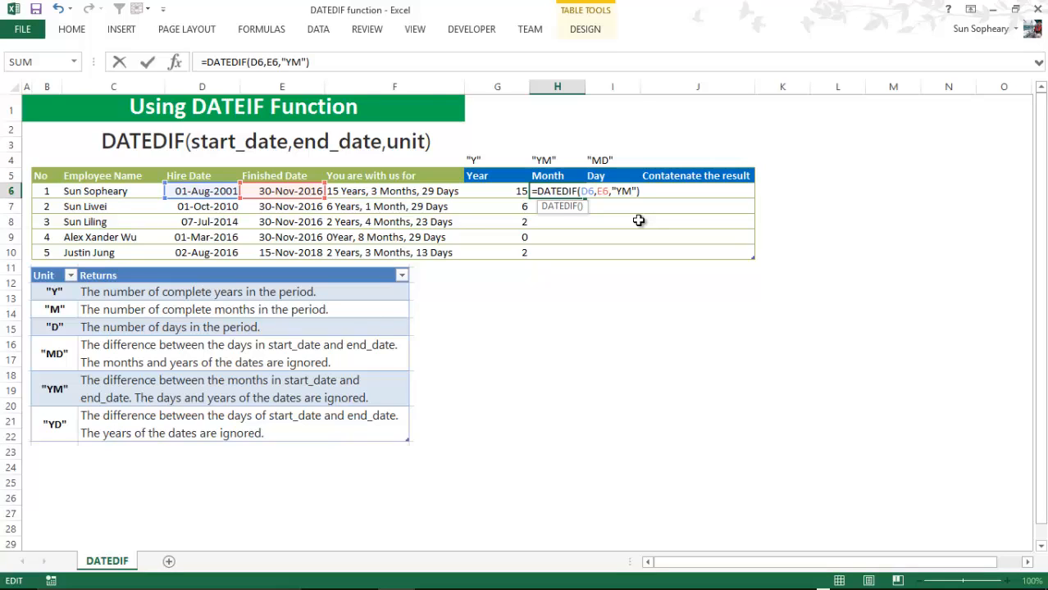
key(Return)
key(Up)
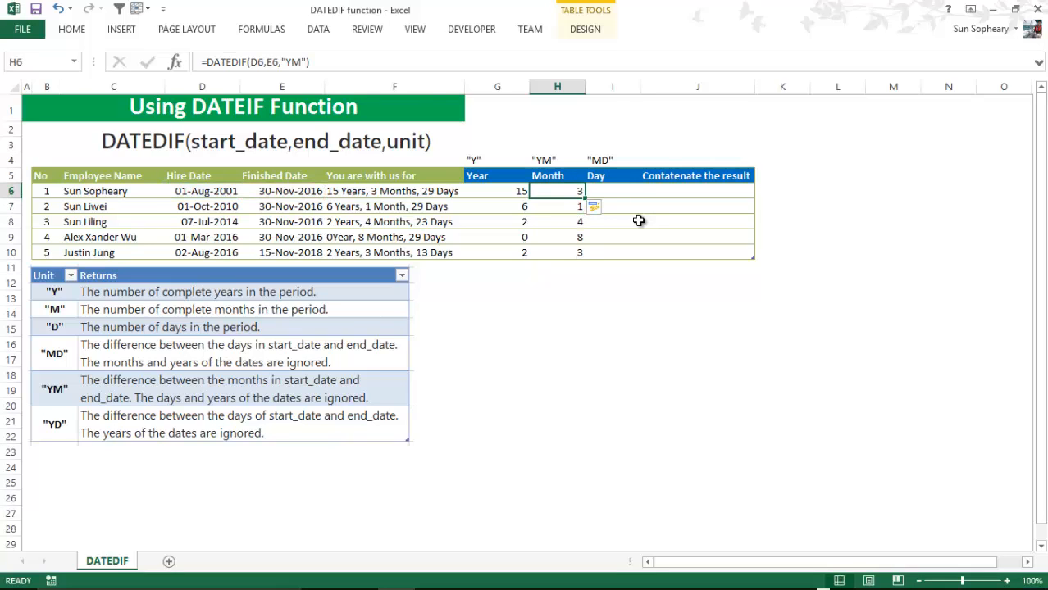
Enter =DATEDIF(D6,E6,"MD") in the Day cell I6, reusing the copied expression.
key(Right)
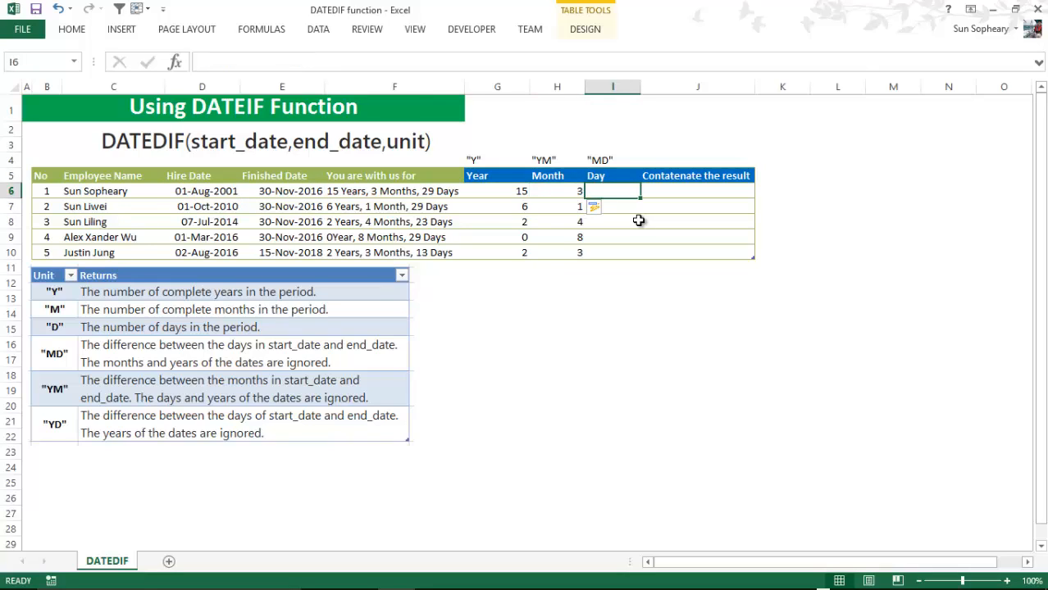
text(=)
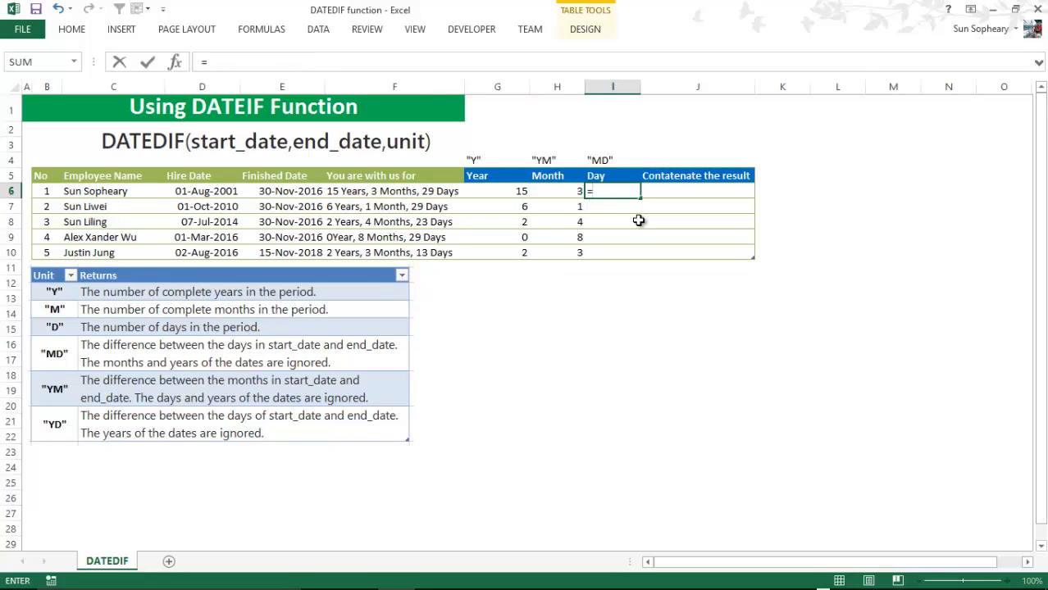
key(ctrl+v)
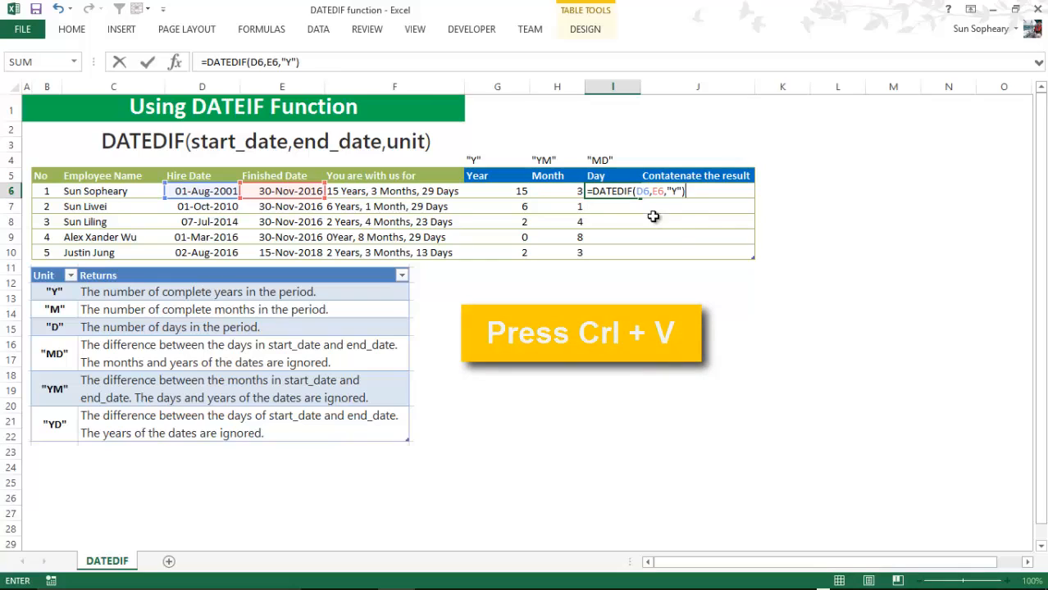
click(677, 191)
key(BackSpace)
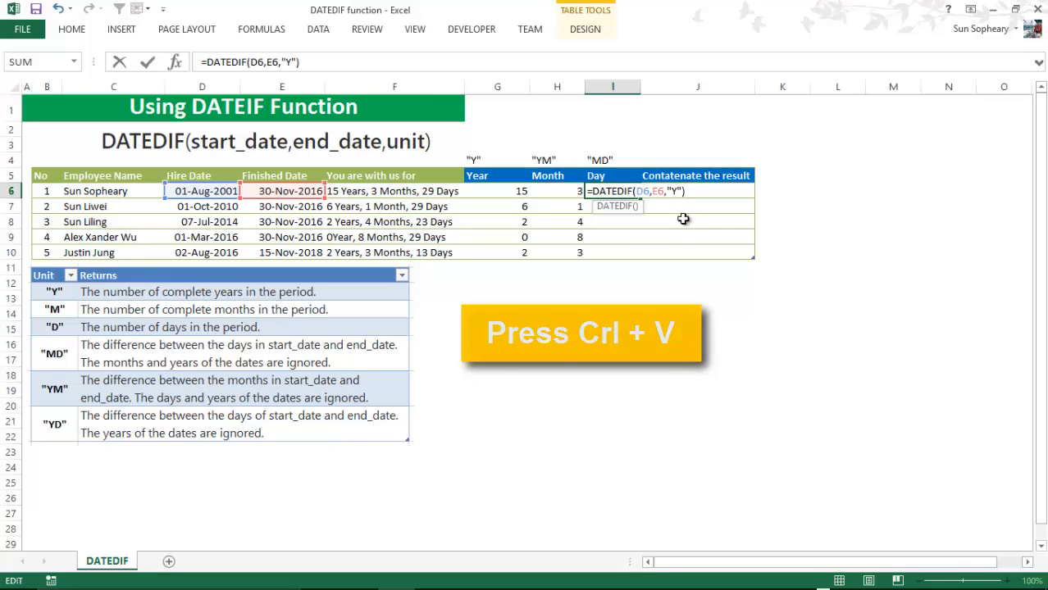
text(MD)
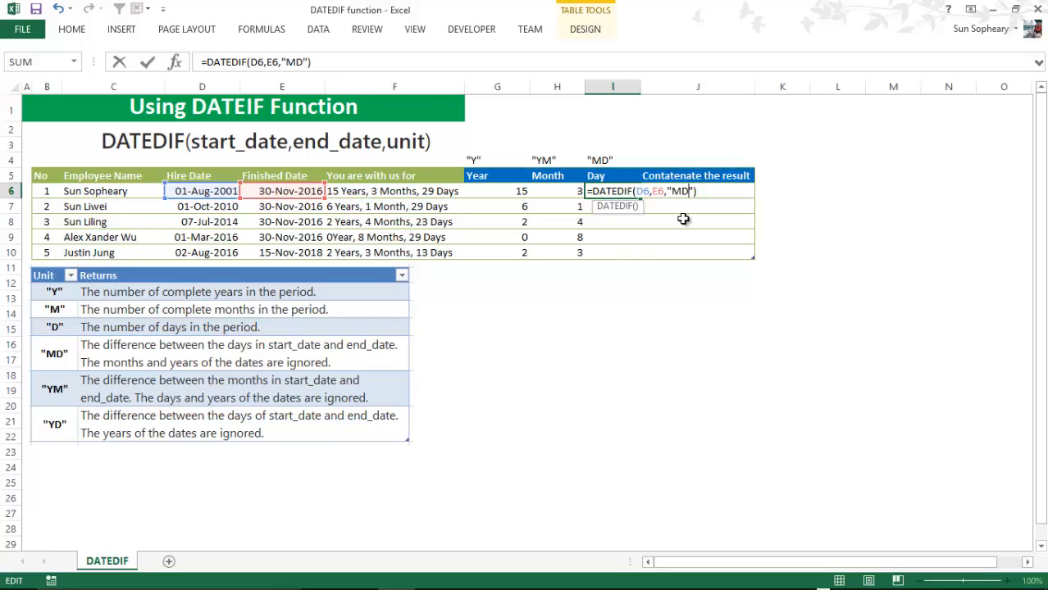
key(Return)
key(Up)
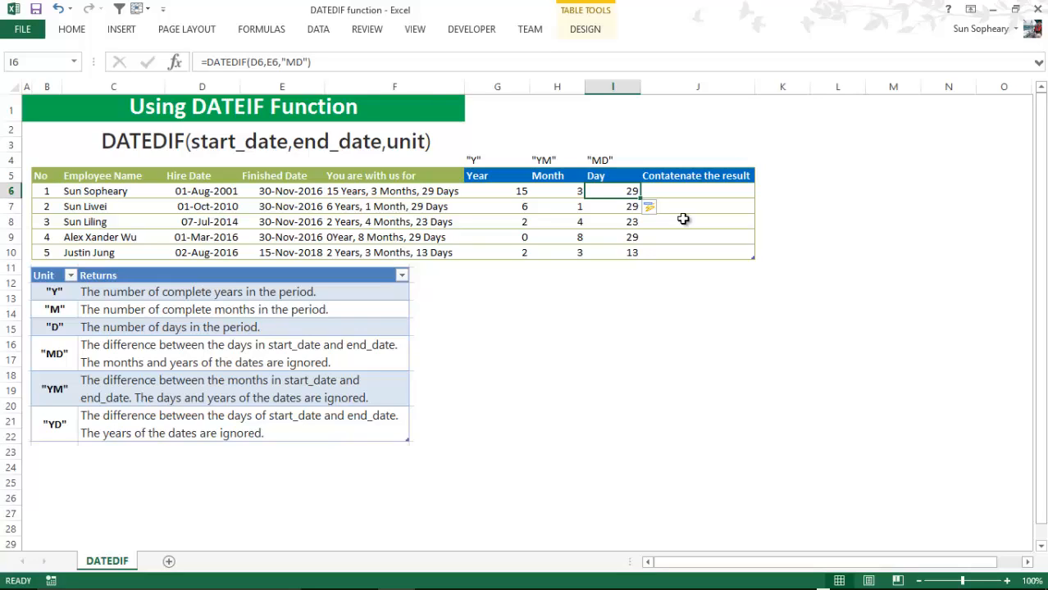
Open the Year formula in G6 for editing and copy its DATEDIF expression without the equals sign.
key(Left)
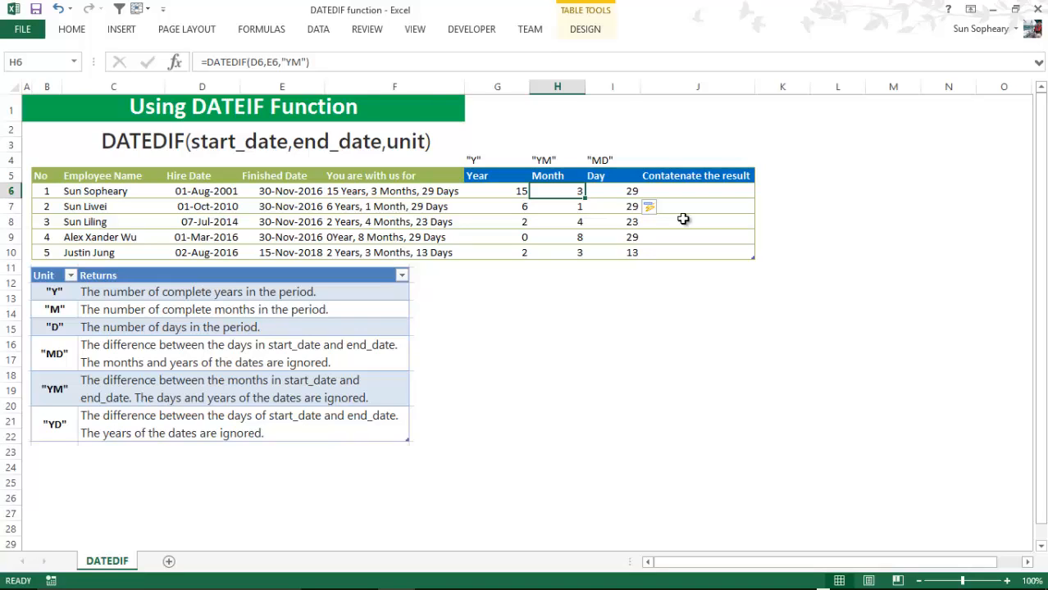
key(Left)
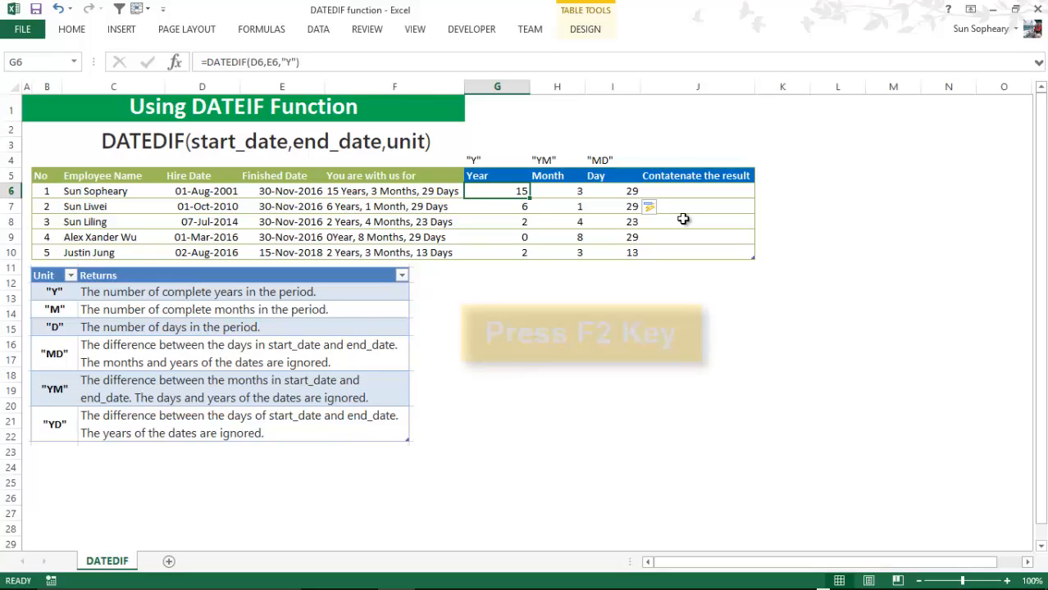
key(F2)
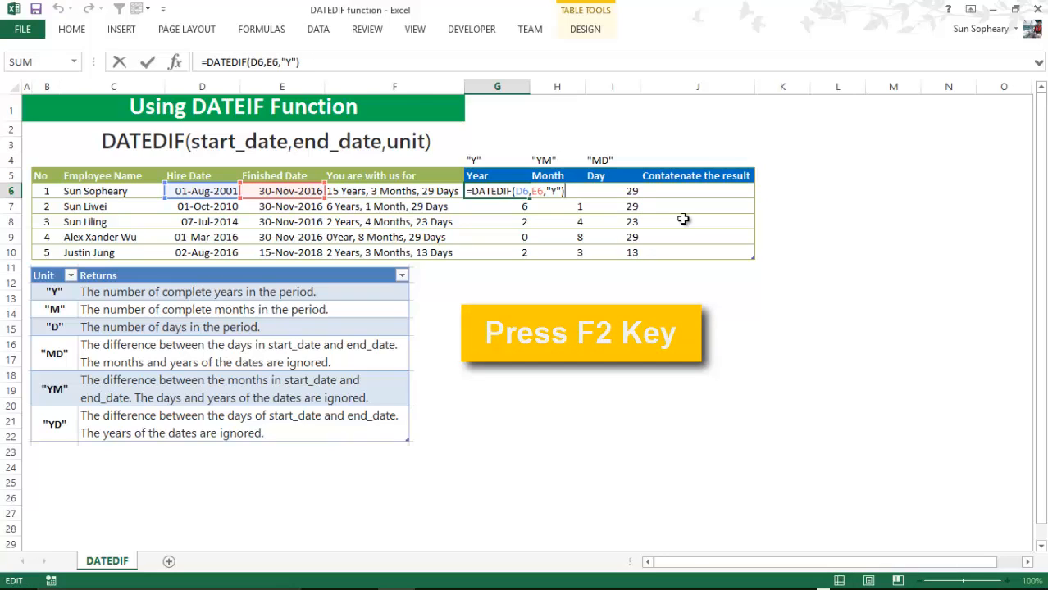
drag(473, 191, 568, 191)
key(ctrl+c)
Wrap the Year formula in G6 in an IF that appends " Years" when the DATEDIF result is >1 and " Year" otherwise.
click(473, 192)
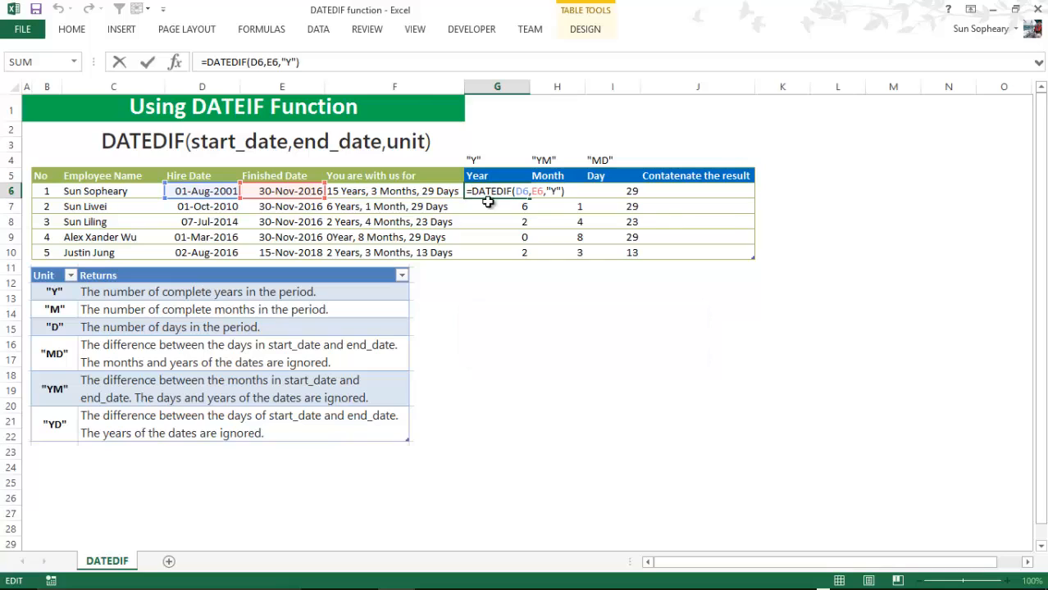
text(IF()
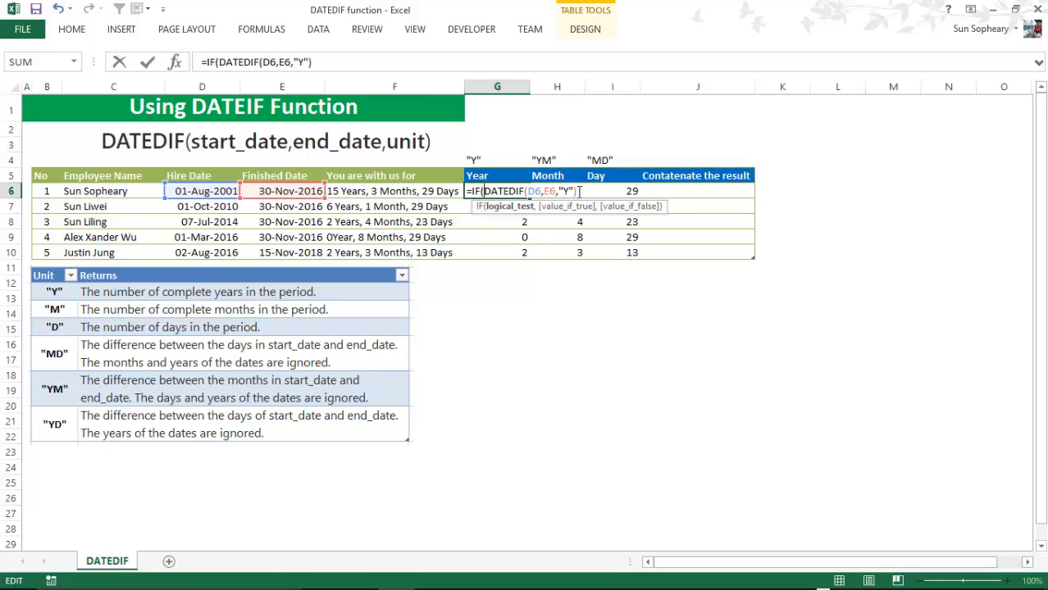
click(593, 191)
text(>1,)
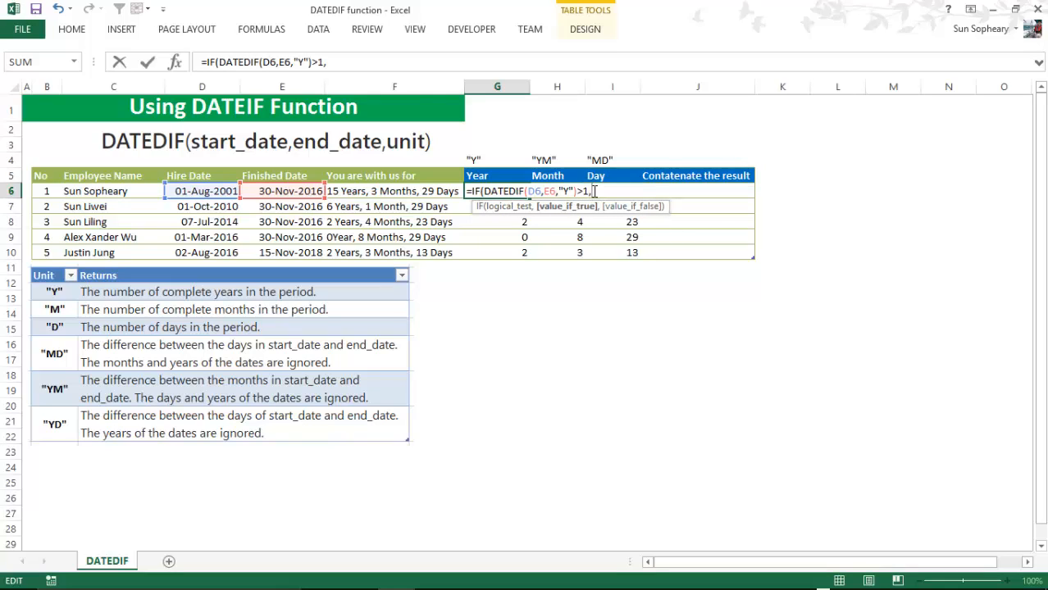
key(ctrl+v)
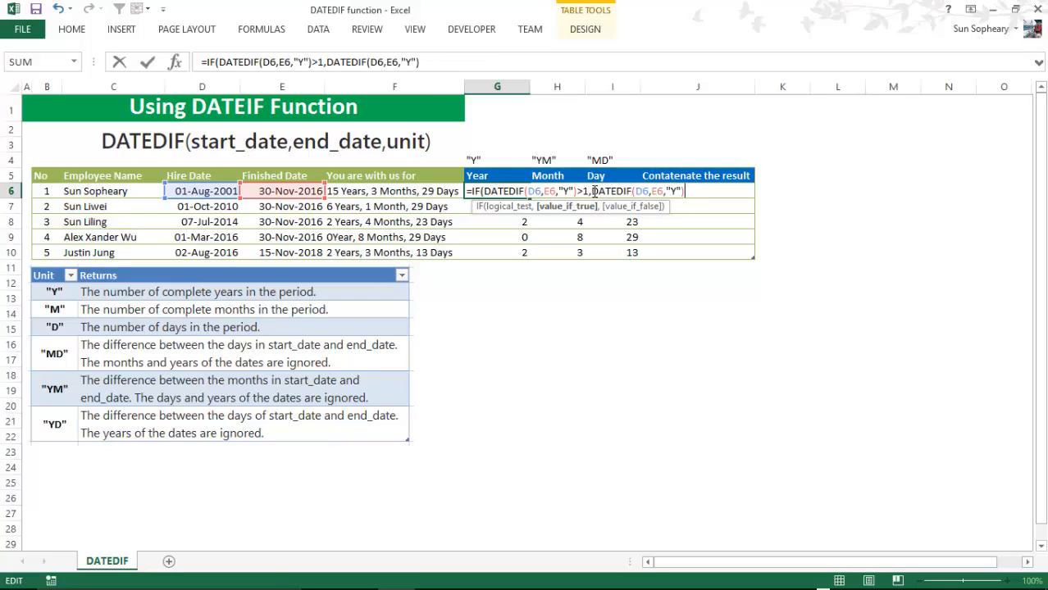
text(& " Years)
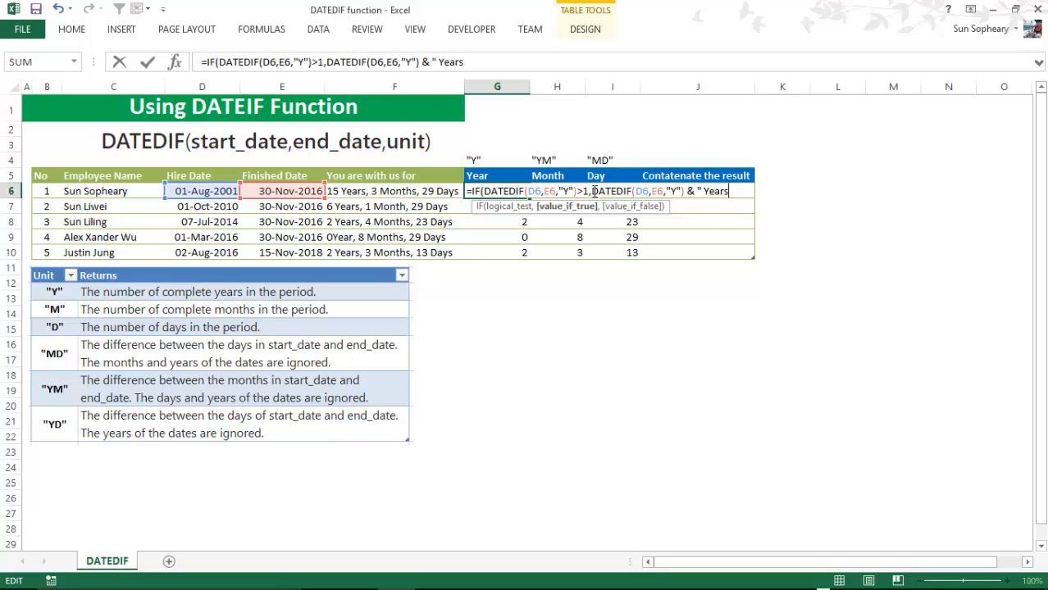
text(",)
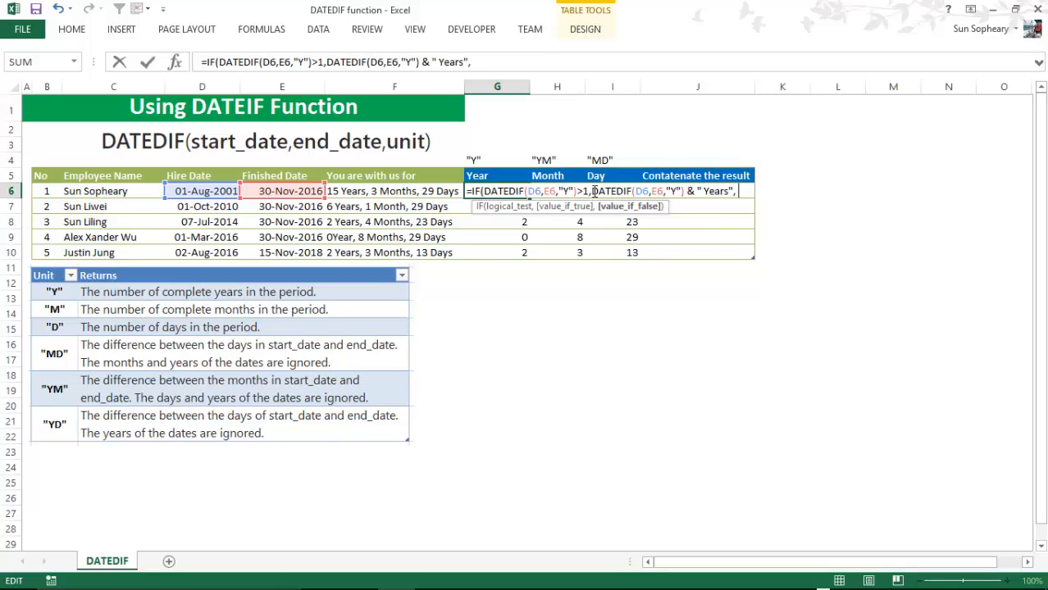
text( DATEDIF(D6,E6,"Y"))
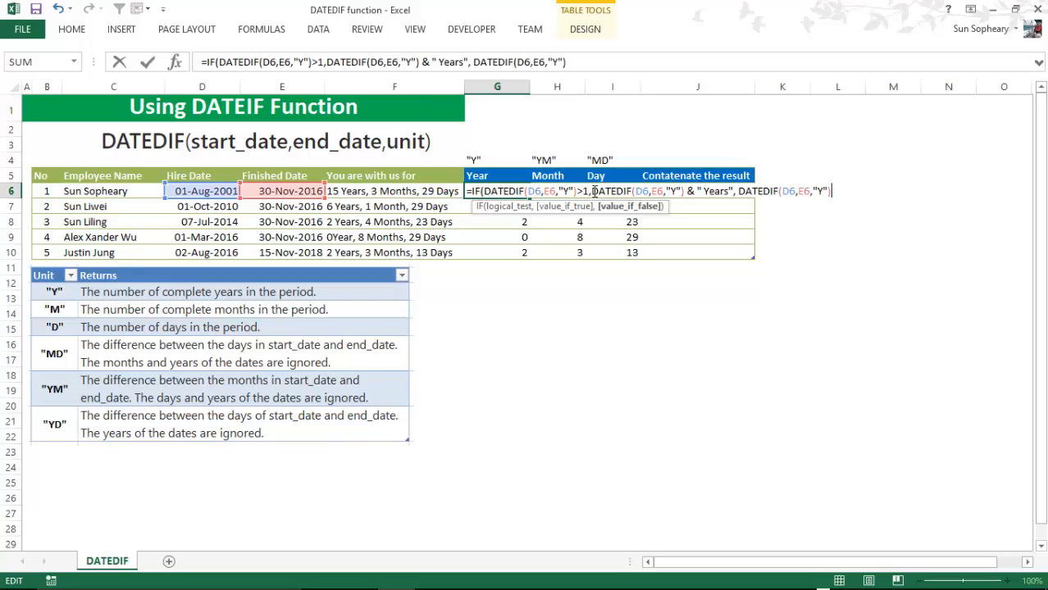
text( & " Year"))
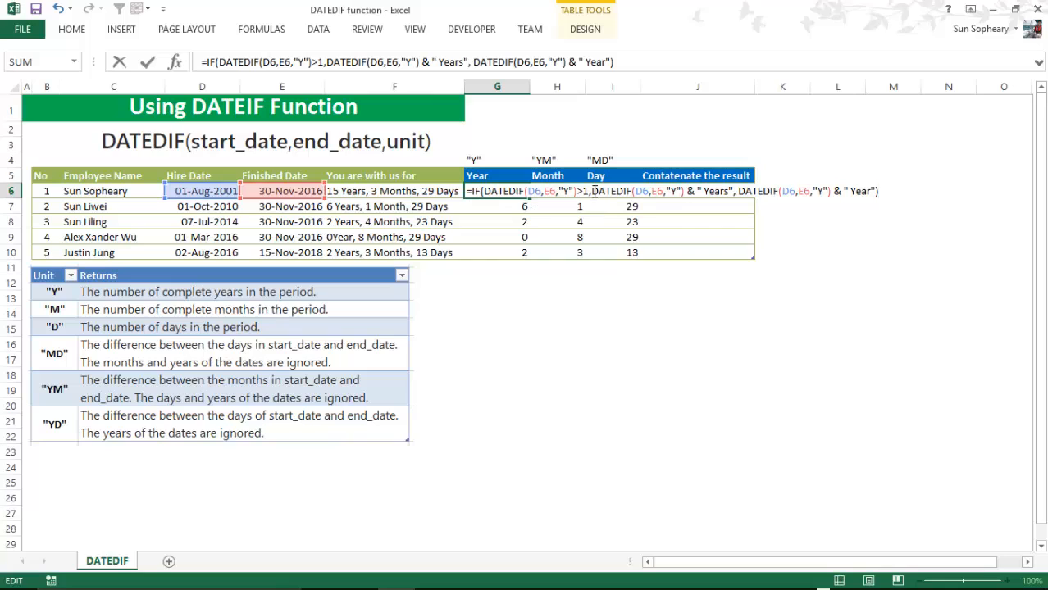
key(Return)
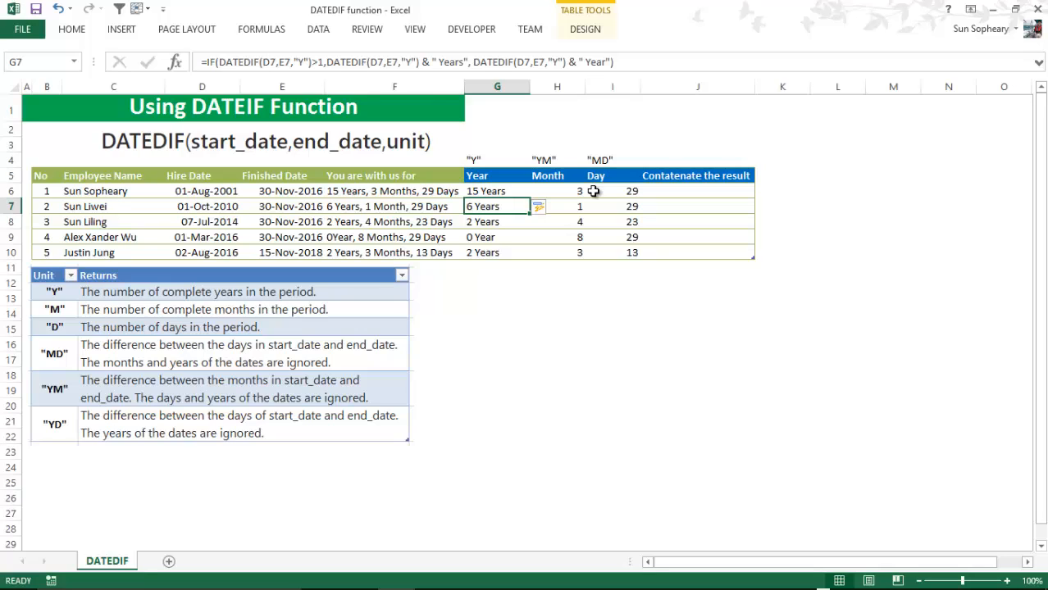
Open the Month formula in H6 for editing and copy its DATEDIF expression without the equals sign.
key(Up)
key(Right)
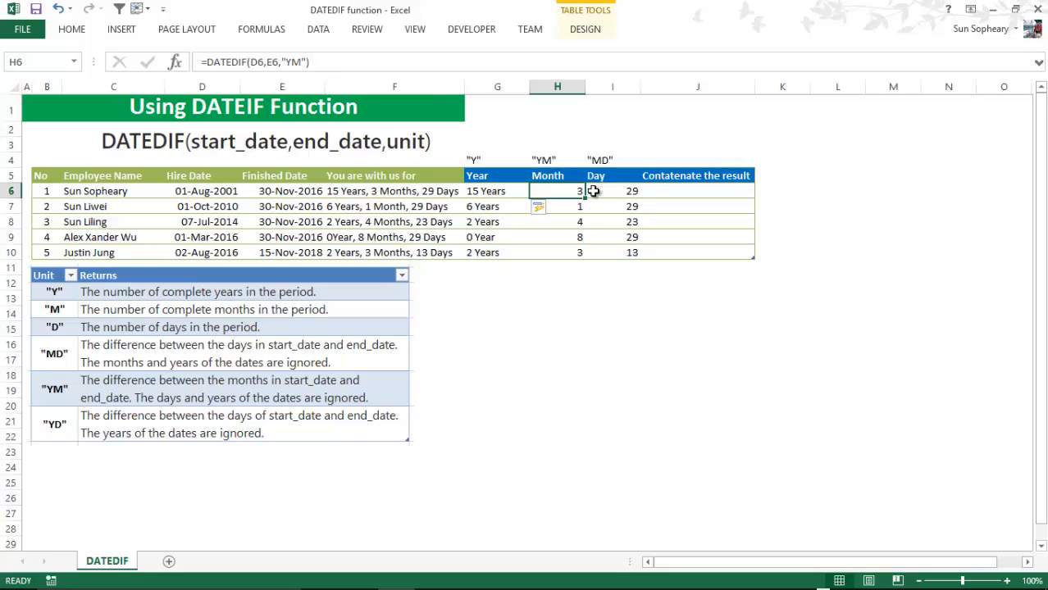
key(F2)
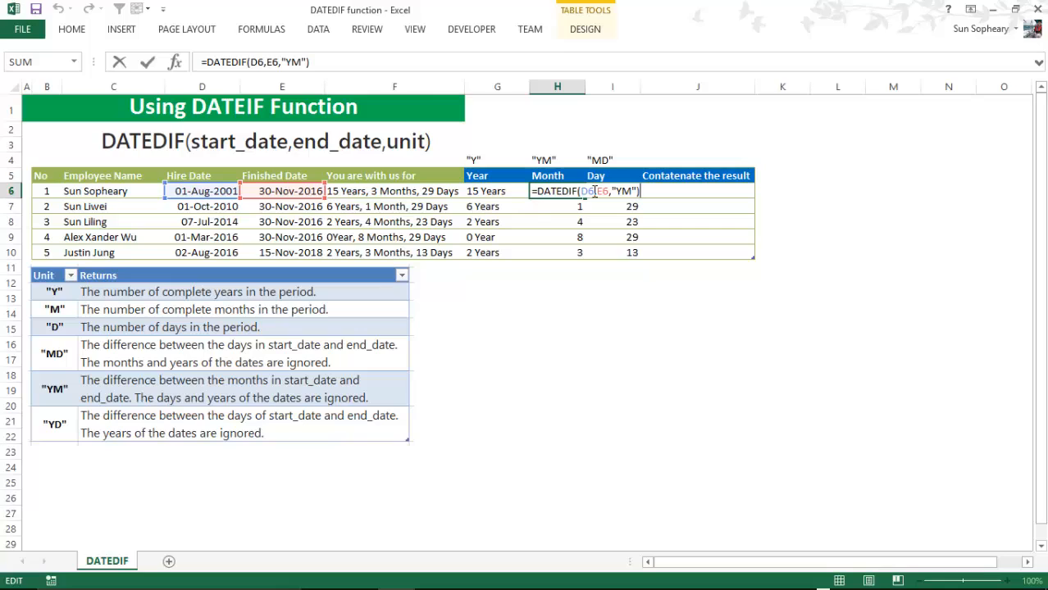
key(shift+Left)
key(shift+Left)
key(shift+Left)
key(shift+Left)
key(shift+Left)
key(shift+Left)
key(shift+Left)
key(shift+Left)
key(shift+Left)
key(shift+Left)
key(shift+Left)
key(shift+Left)
key(shift+Left)
key(shift+Left)
key(shift+Left)
key(shift+Left)
key(shift+Left)
key(shift+Left)
key(shift+Left)
key(ctrl+c)
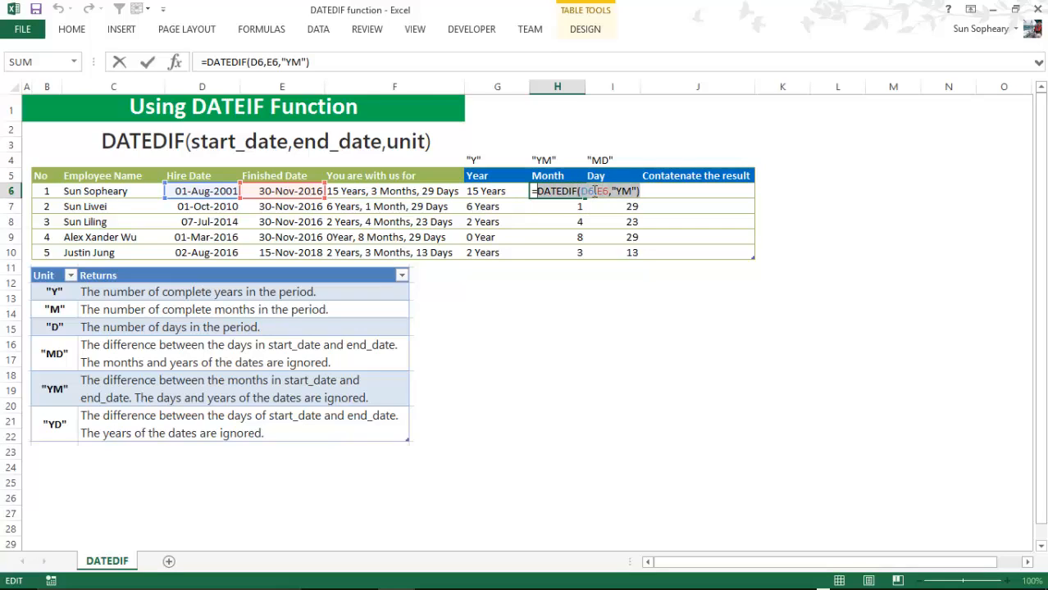
Wrap the Month formula in H6 in an IF that appends " Months" when the DATEDIF result is >1 and " Month" otherwise, reusing the copied expression.
key(Left)
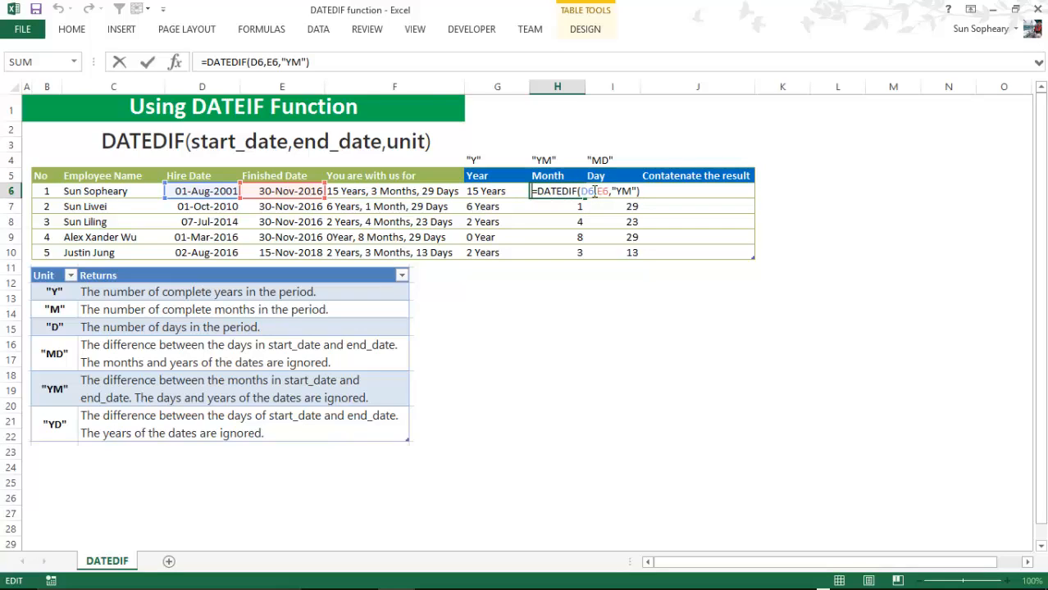
text(IF()
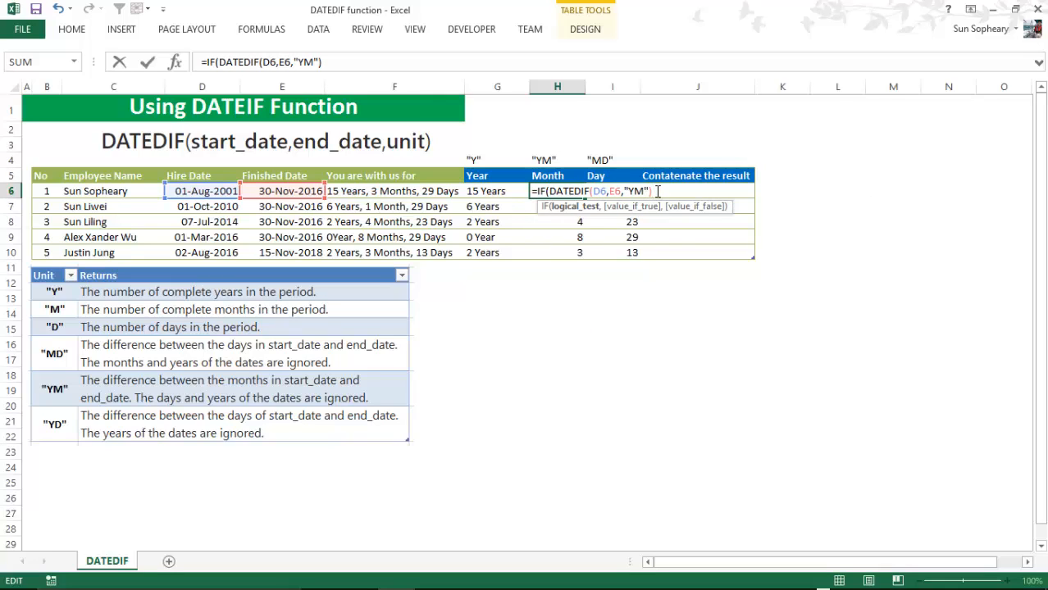
key(End)
text(>1,)
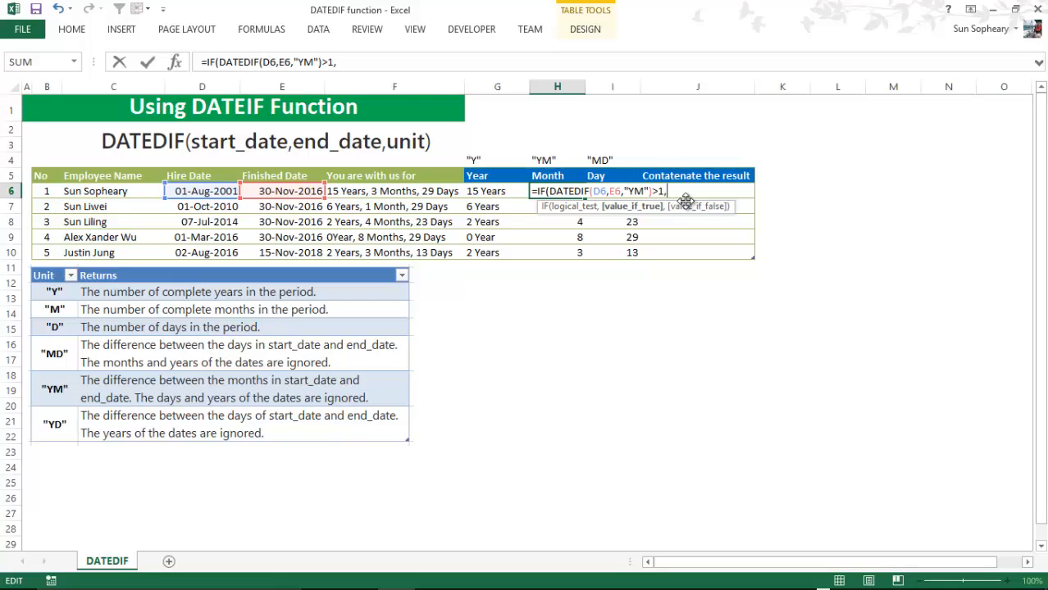
key(ctrl+v)
text(& ")
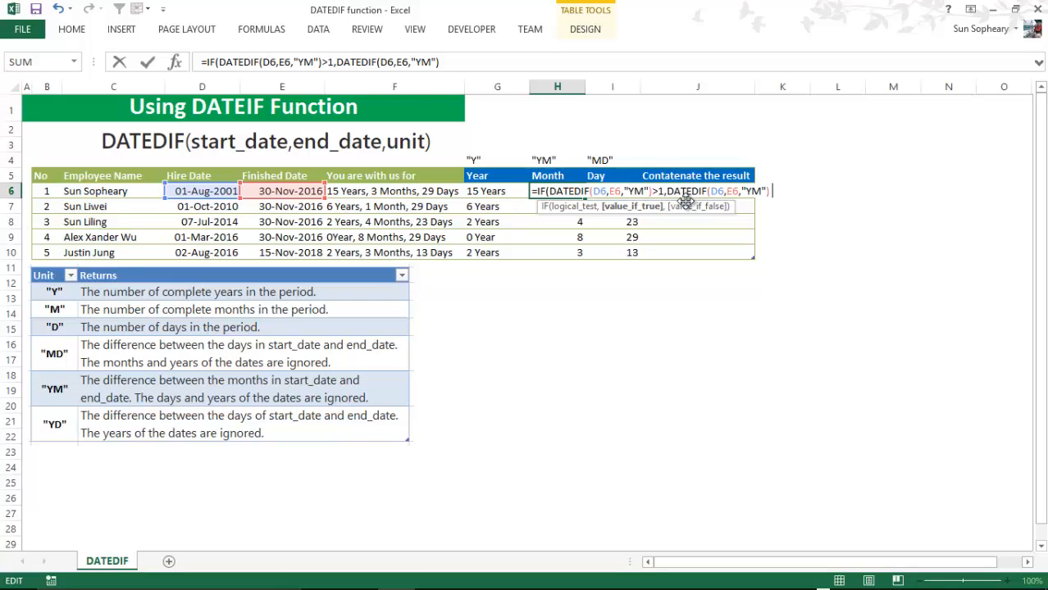
text( Months")
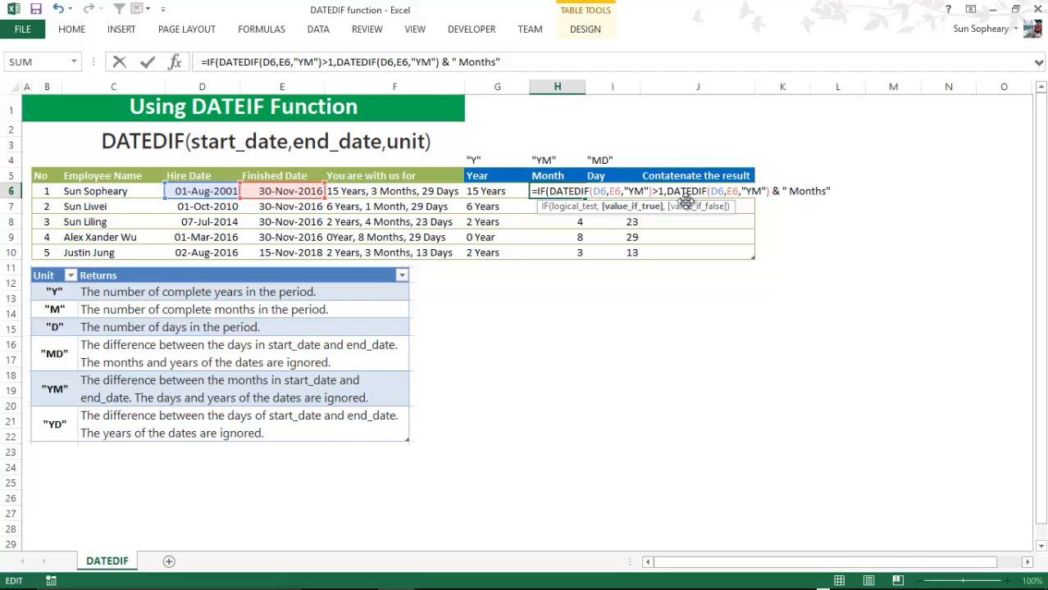
text(,)
key(ctrl+v)
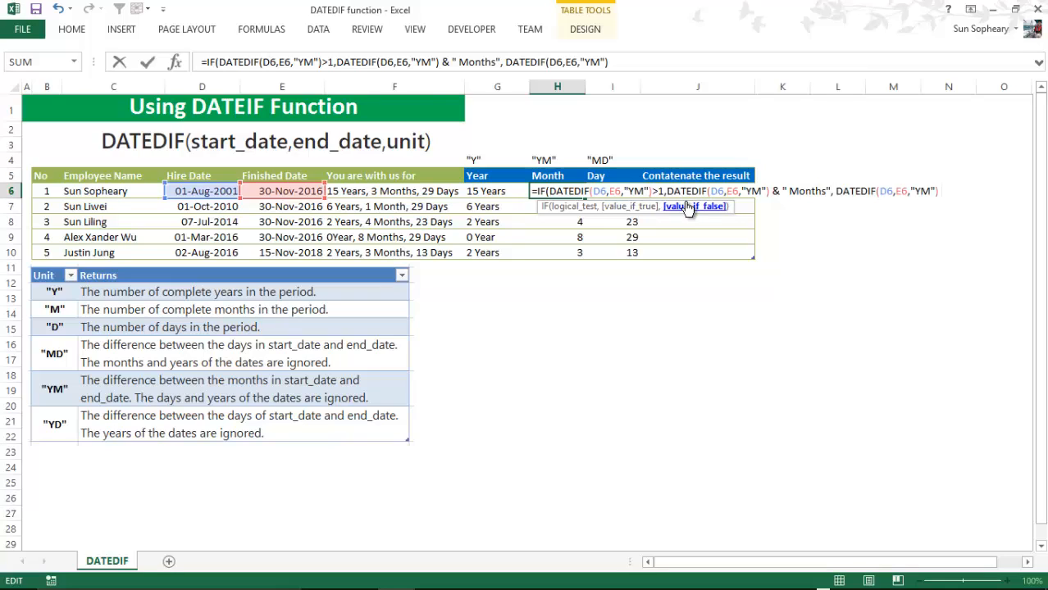
text(& " Month)
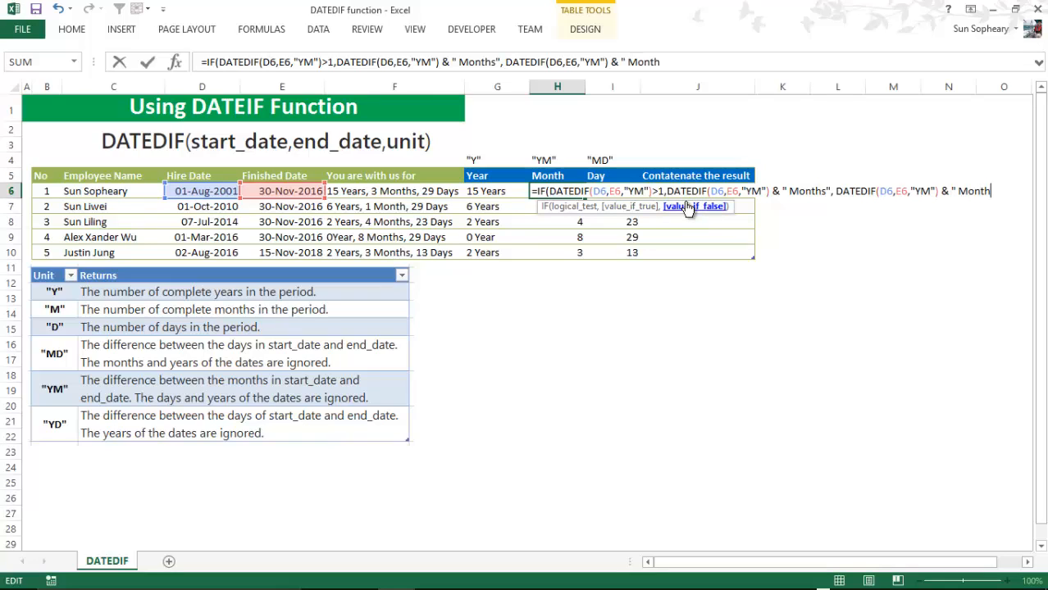
text("))
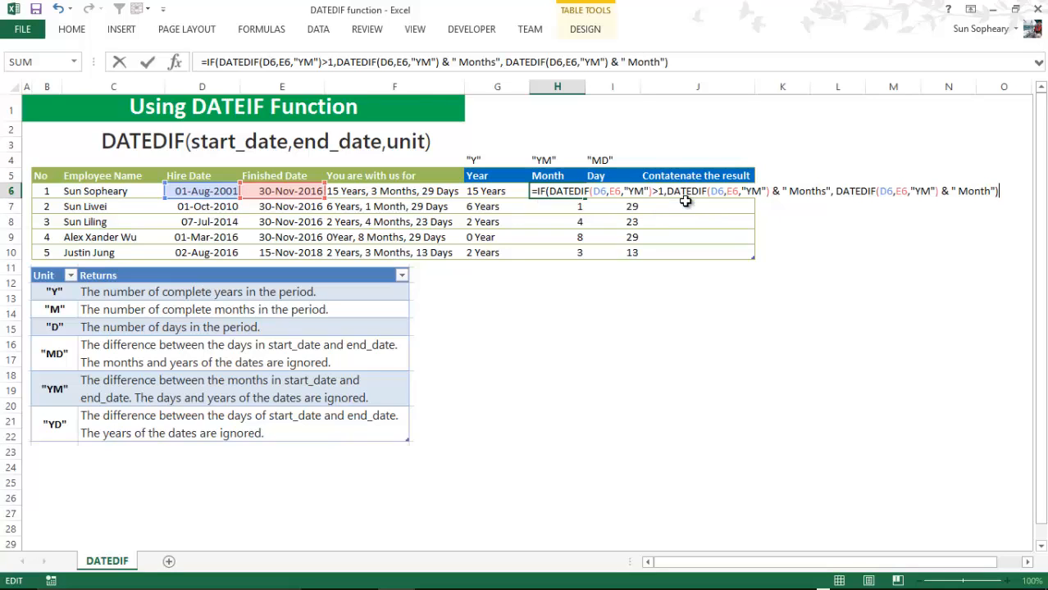
key(Return)
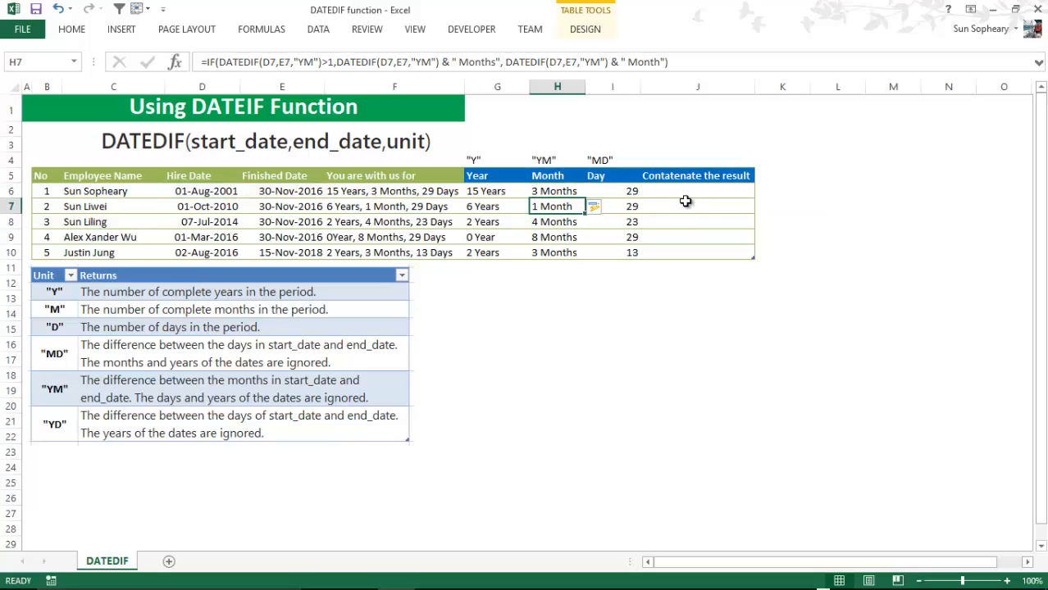
Open the Day formula in I6 for editing and copy its DATEDIF expression without the equals sign.
key(Up)
key(Right)
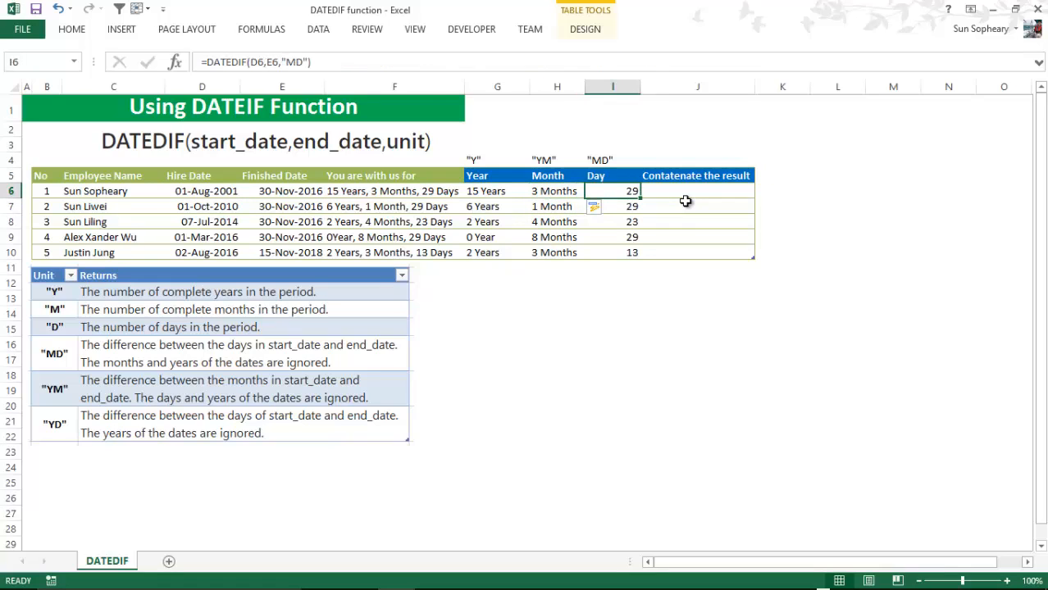
key(F2)
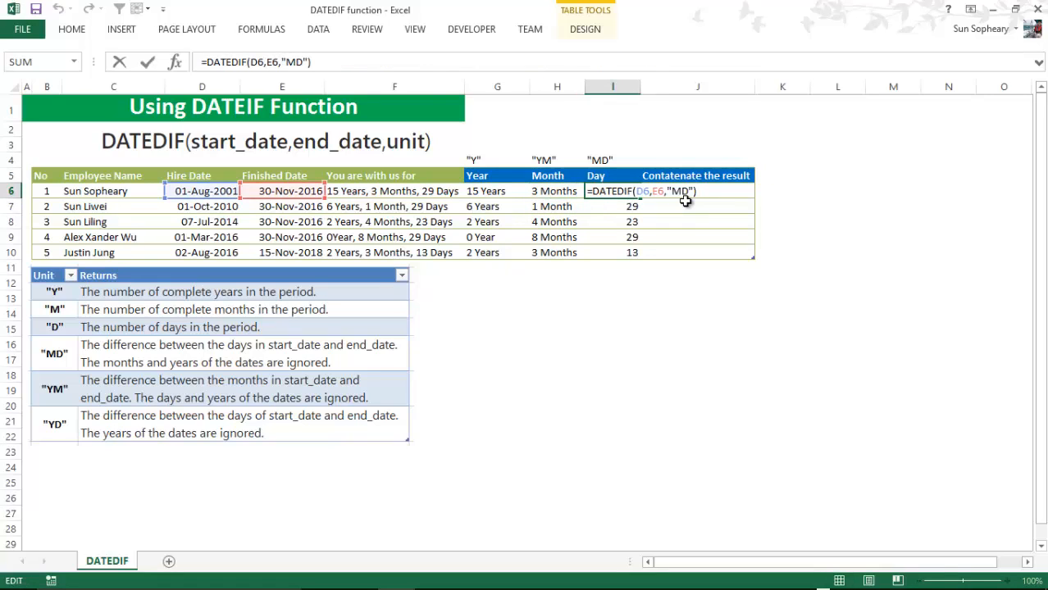
key(shift+Left)
key(shift+Left)
key(shift+Left)
key(shift+Left)
key(shift+Left)
key(shift+Left)
key(shift+Left)
key(shift+Left)
key(shift+Left)
key(shift+Left)
key(shift+Left)
key(shift+Left)
key(shift+Left)
key(shift+Left)
key(shift+Left)
key(shift+Left)
key(shift+Left)
key(shift+Left)
key(shift+Left)
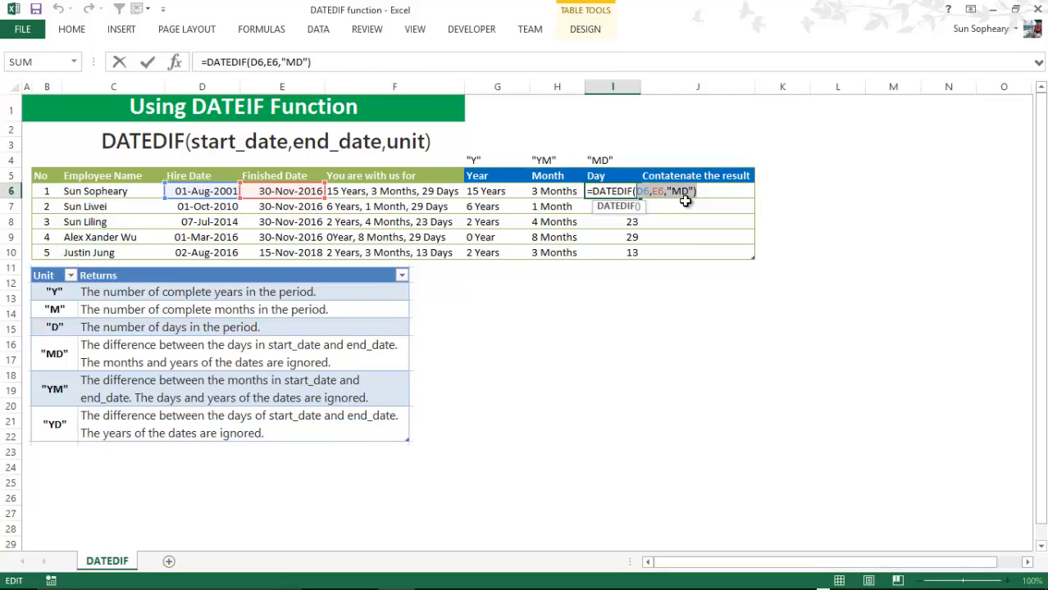
key(shift+Left)
key(ctrl+c)
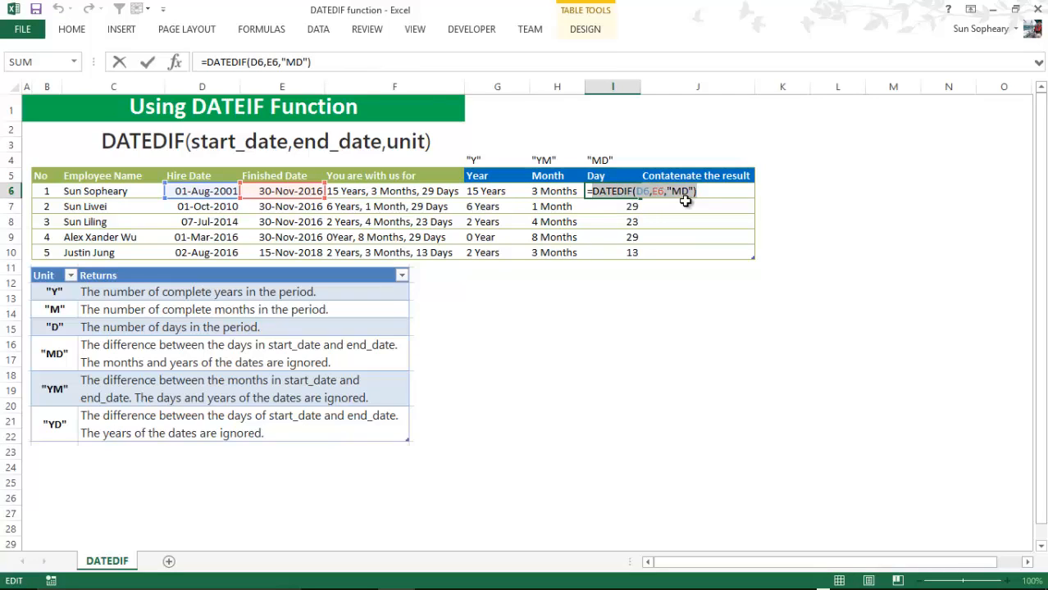
Wrap the Day formula in I6 in an IF that appends " Days" when the DATEDIF result is >1 and " Day" otherwise, reusing the copied expression.
key(Left)
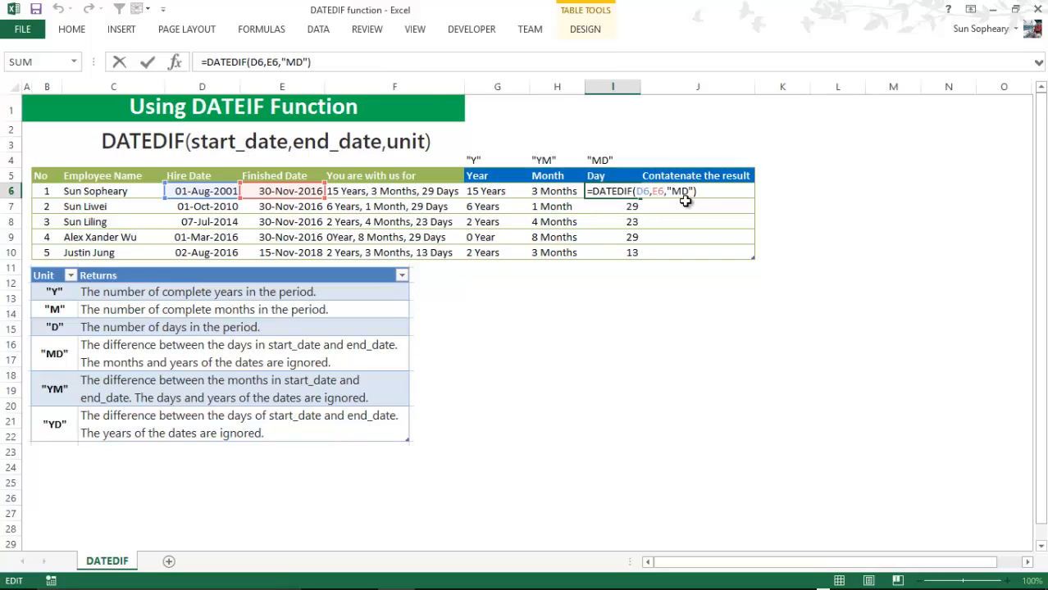
text(IF()
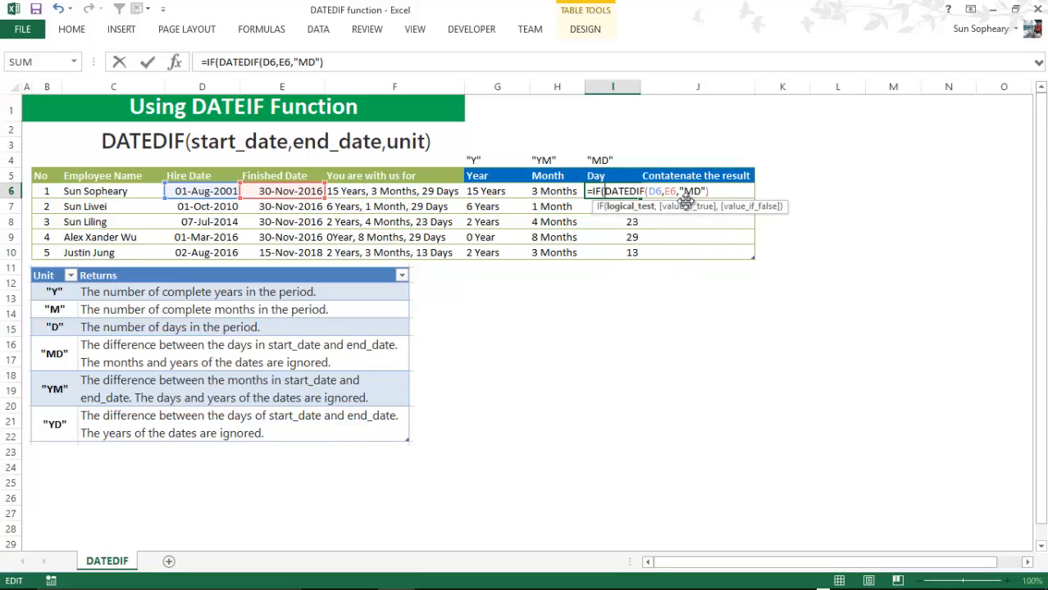
click(729, 192)
text(>1,)
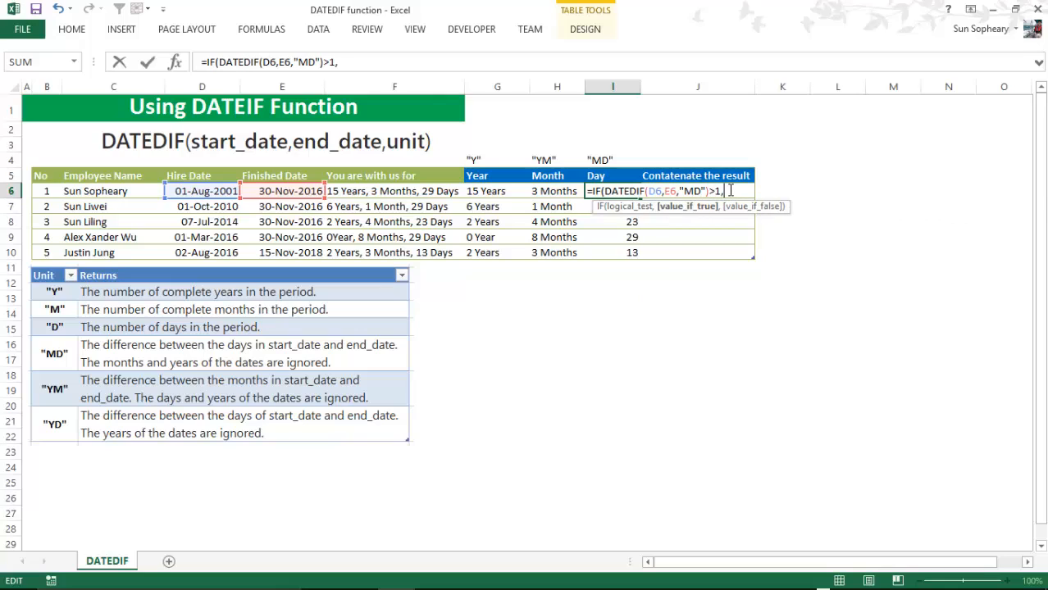
key(ctrl+v)
text(&)
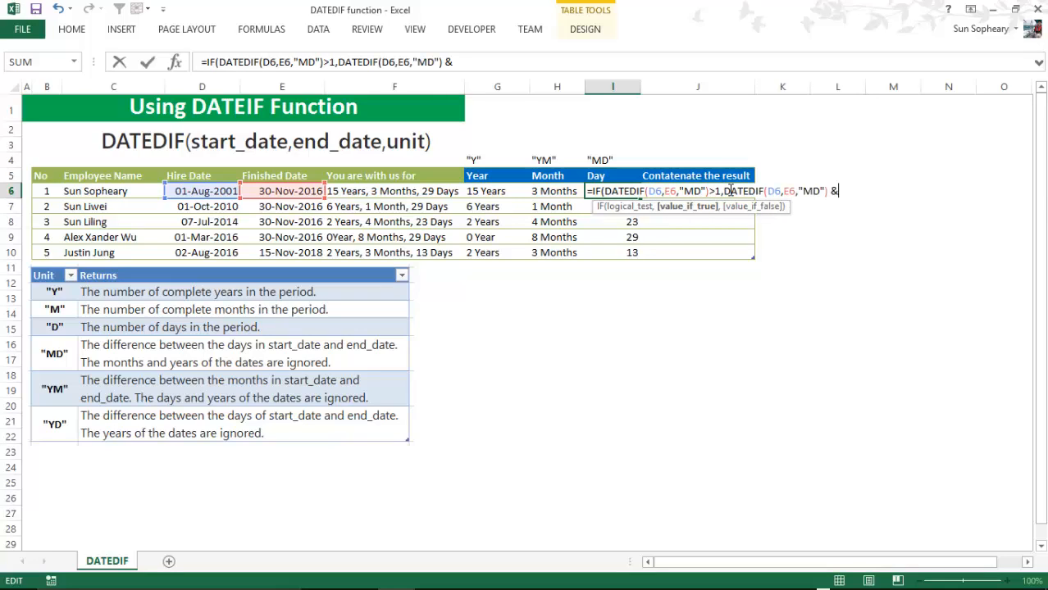
text( " Days",)
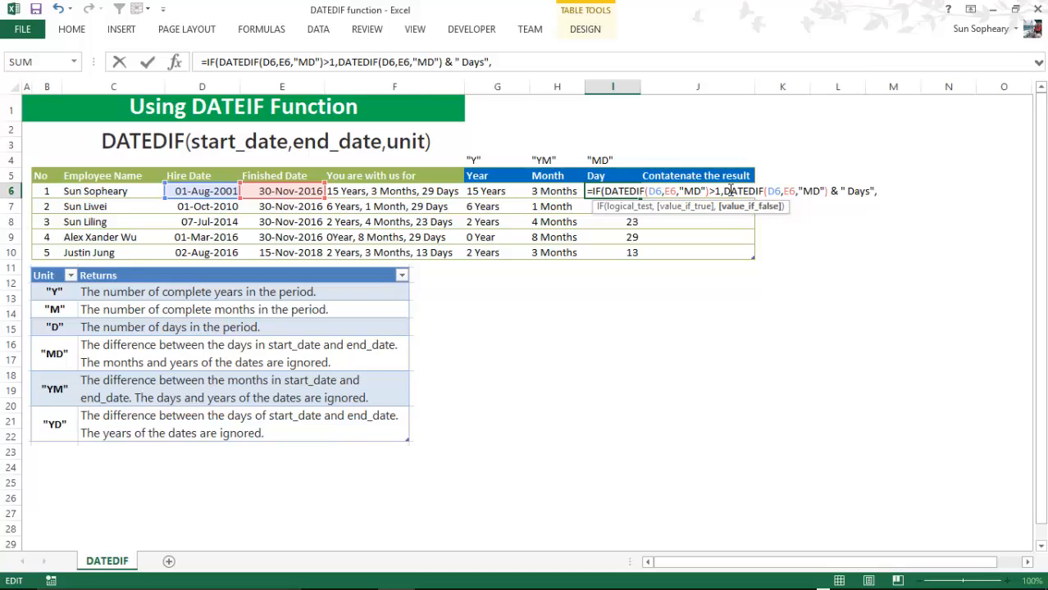
key(ctrl+v)
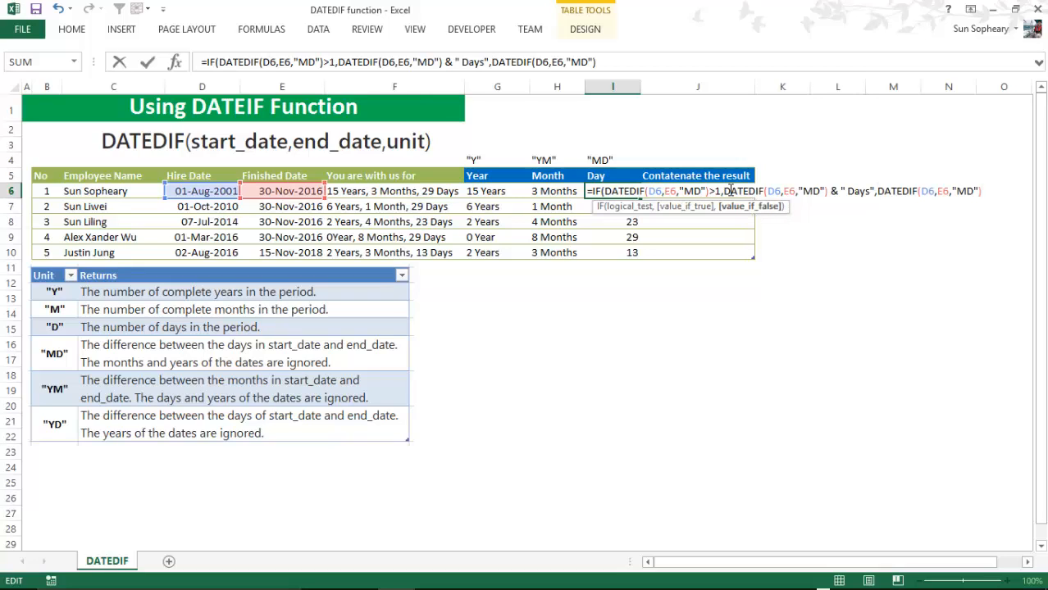
text(& " Day"))
key(Return)
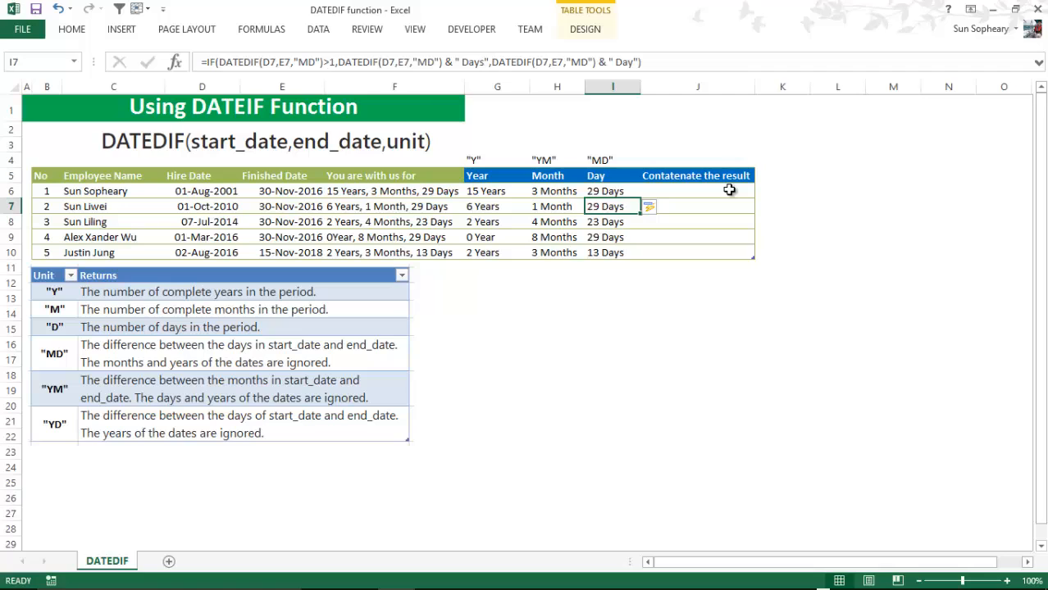
Review the completed Year, Month and Day formulas in G6, H6 and I6.
key(Up)
key(Left)
key(Left)
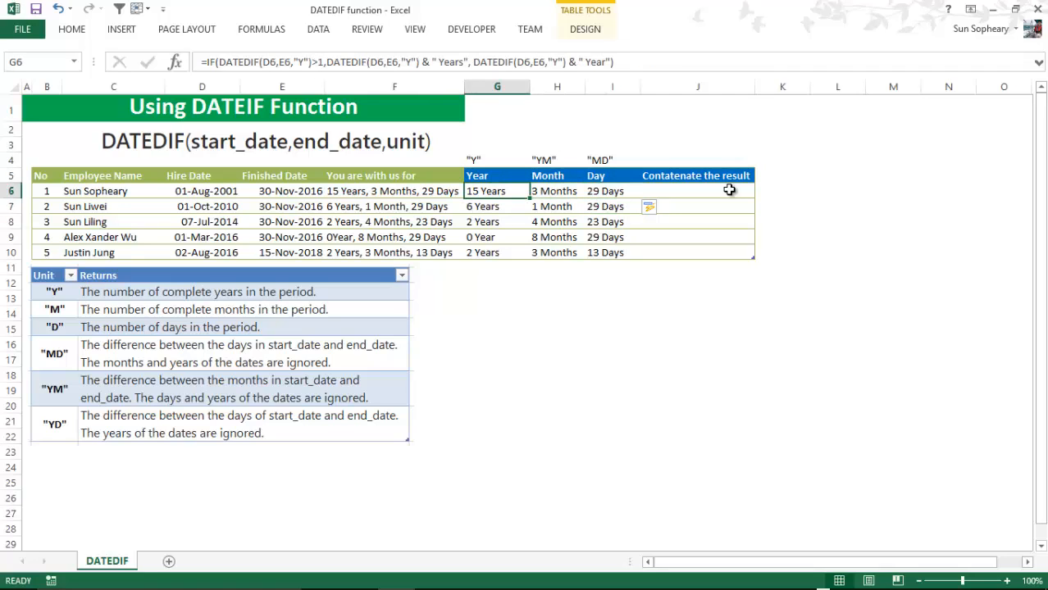
key(Right)
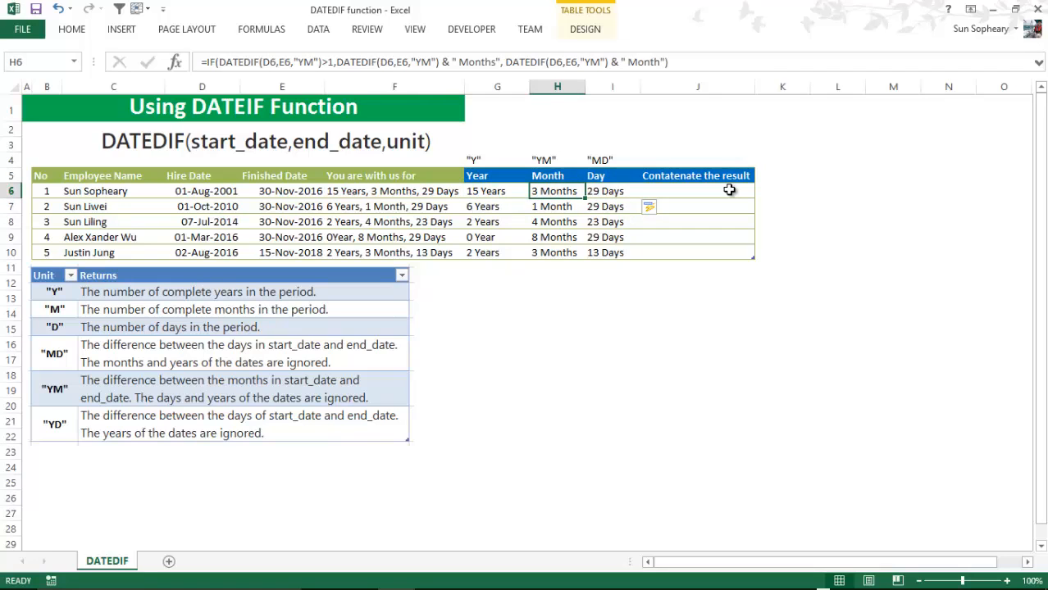
key(Left)
key(Right)
key(Right)
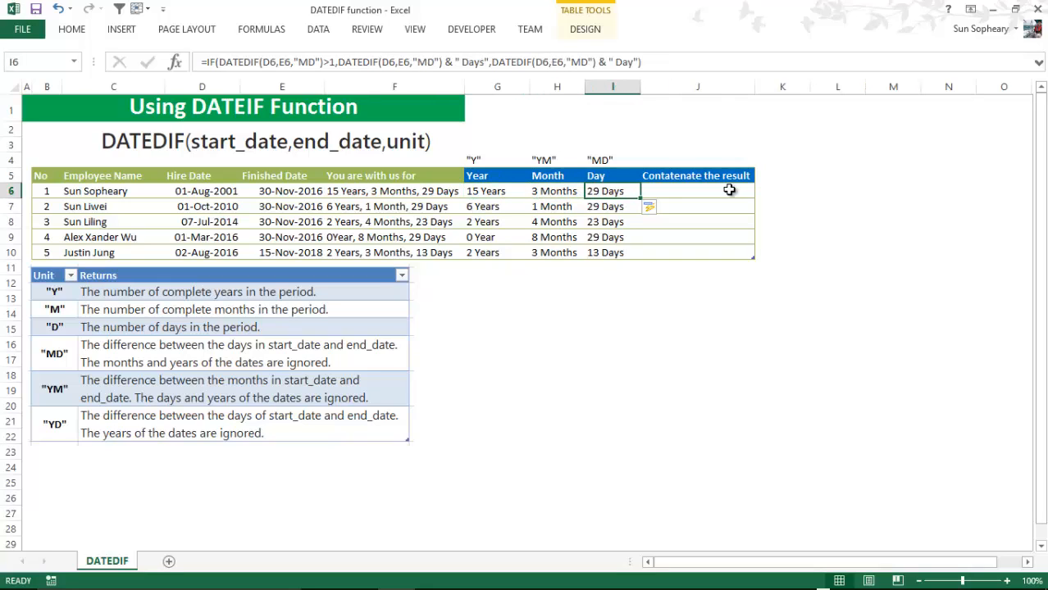
Change the finished date in E9 to 30/11/2018 and check the recalculated Year result in G9.
click(492, 239)
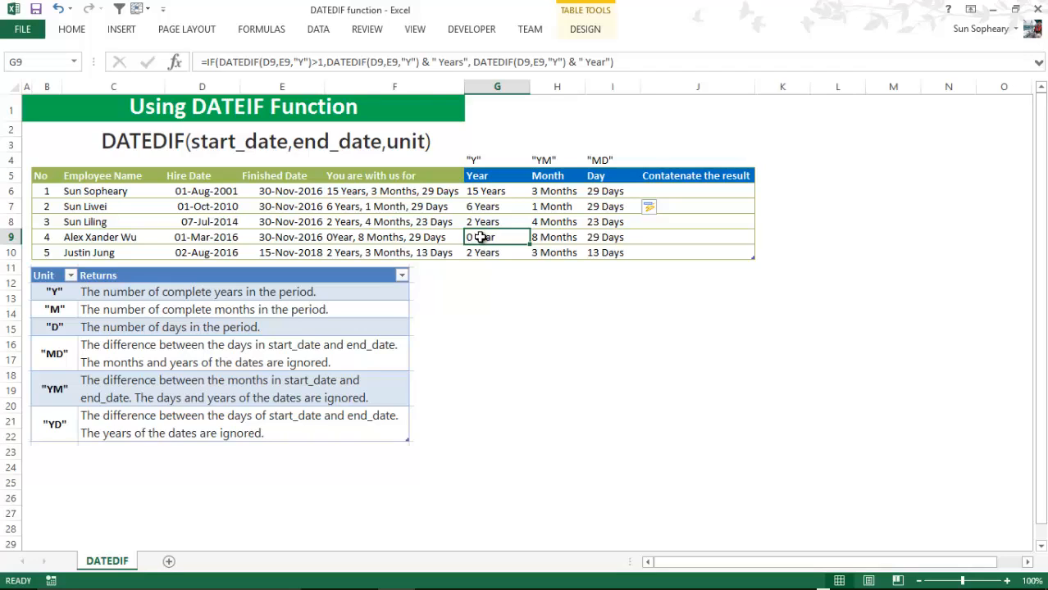
click(293, 238)
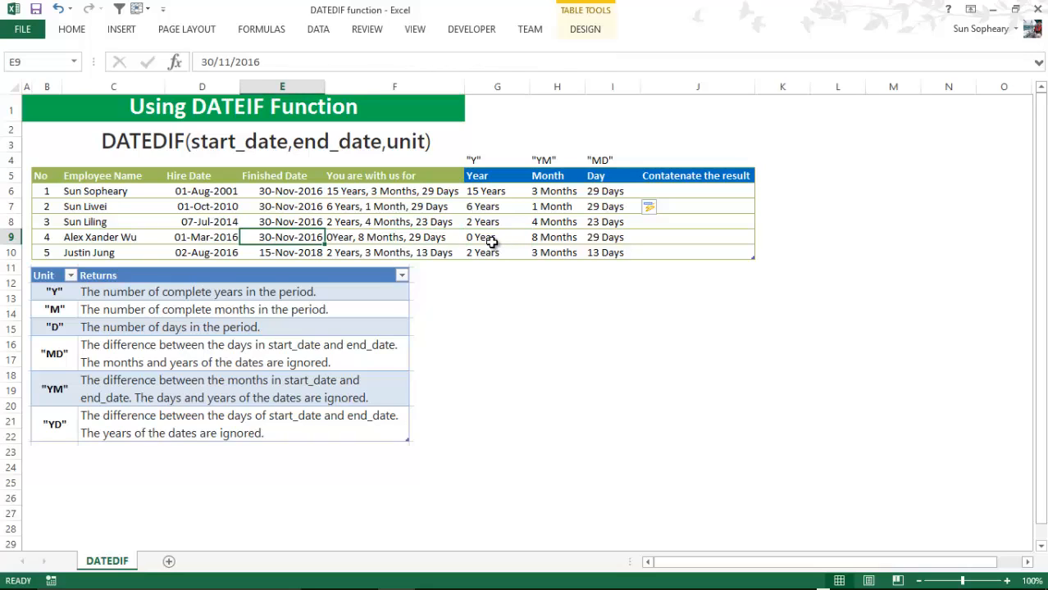
click(490, 239)
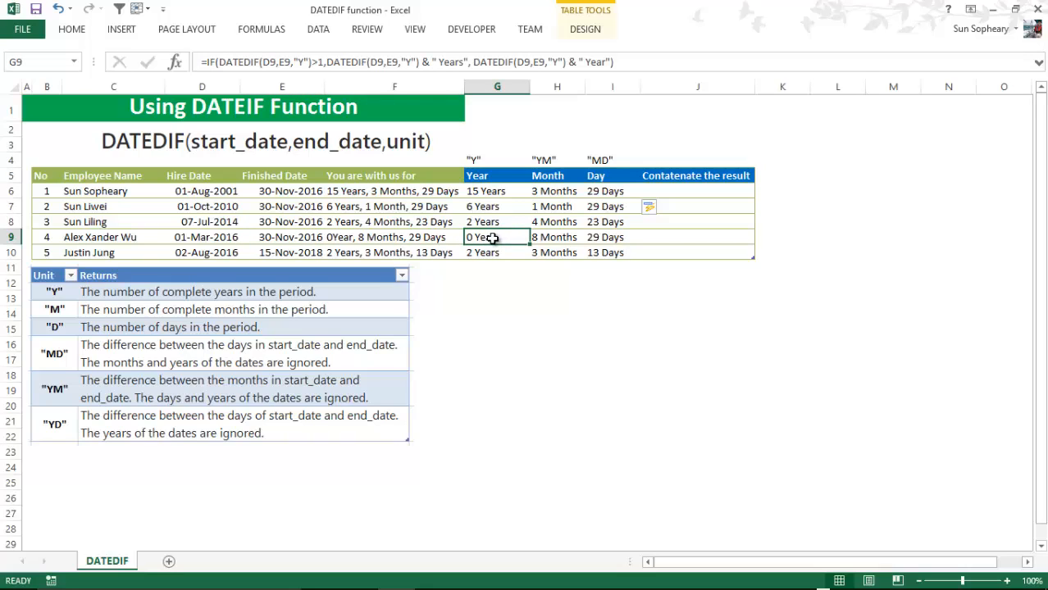
click(312, 238)
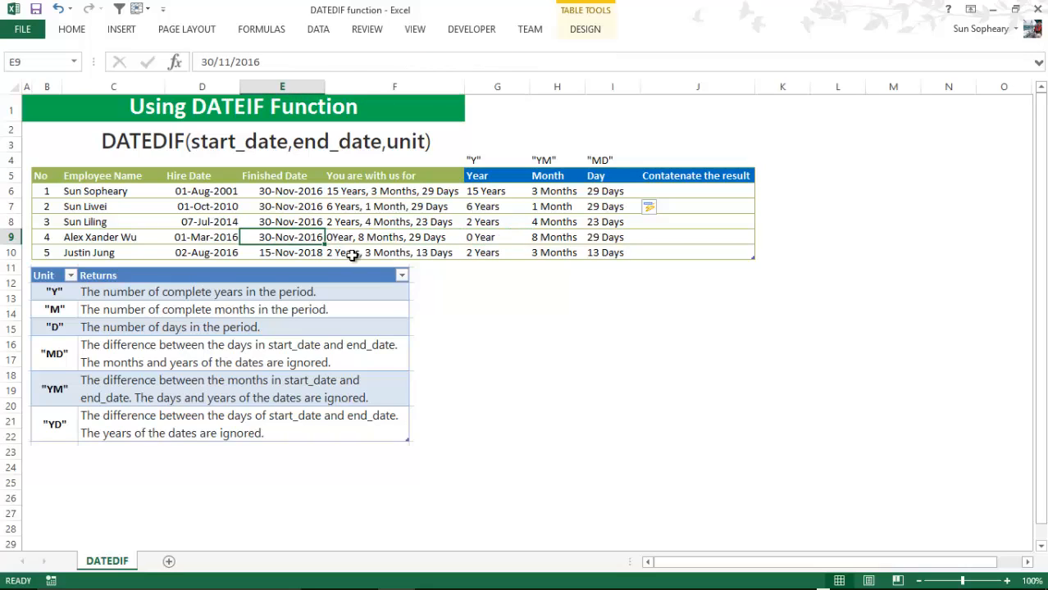
key(F2)
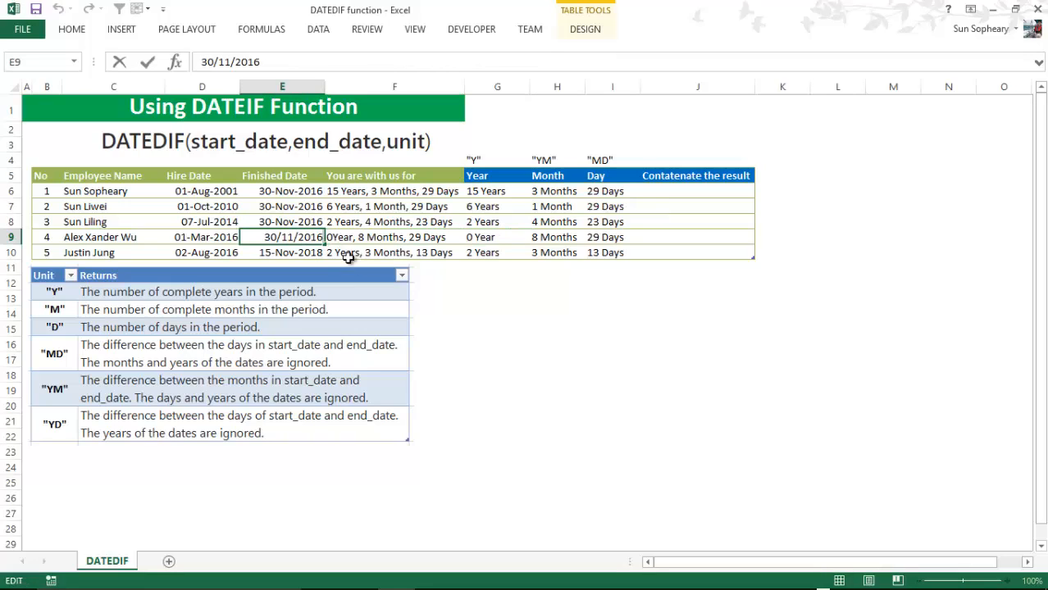
key(BackSpace)
text(8)
key(Return)
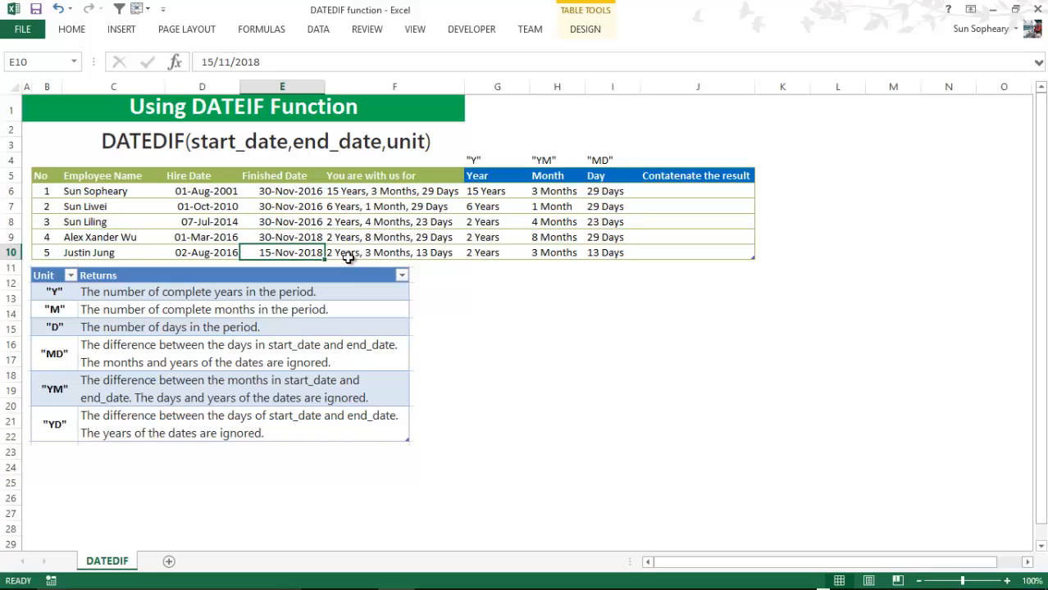
click(496, 238)
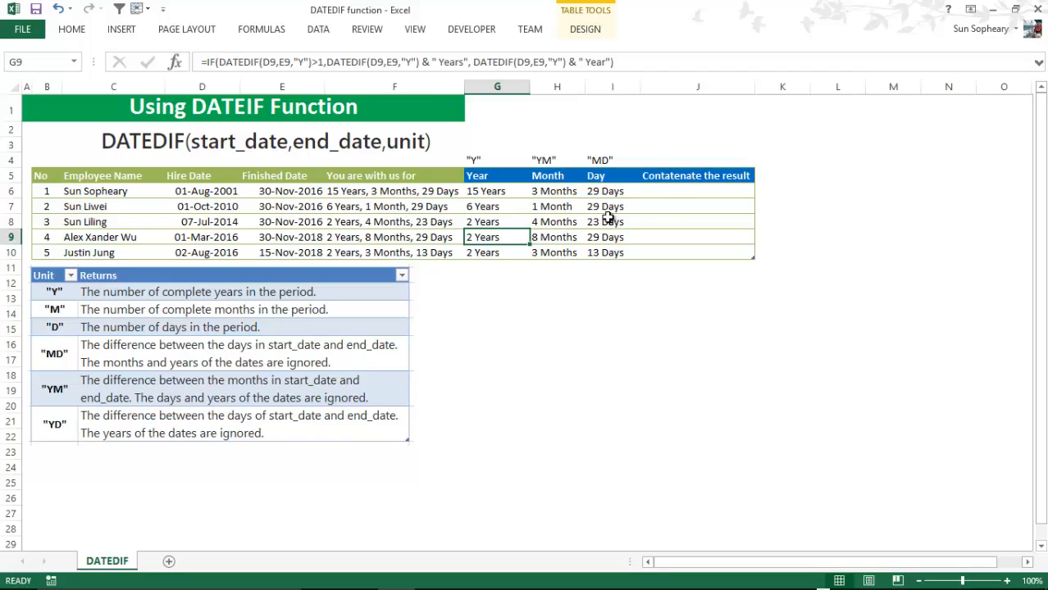
Enter =G6 & ", " & H6 & ", " & I6 in J6 to concatenate the results, and widen column J to fit the text.
click(668, 191)
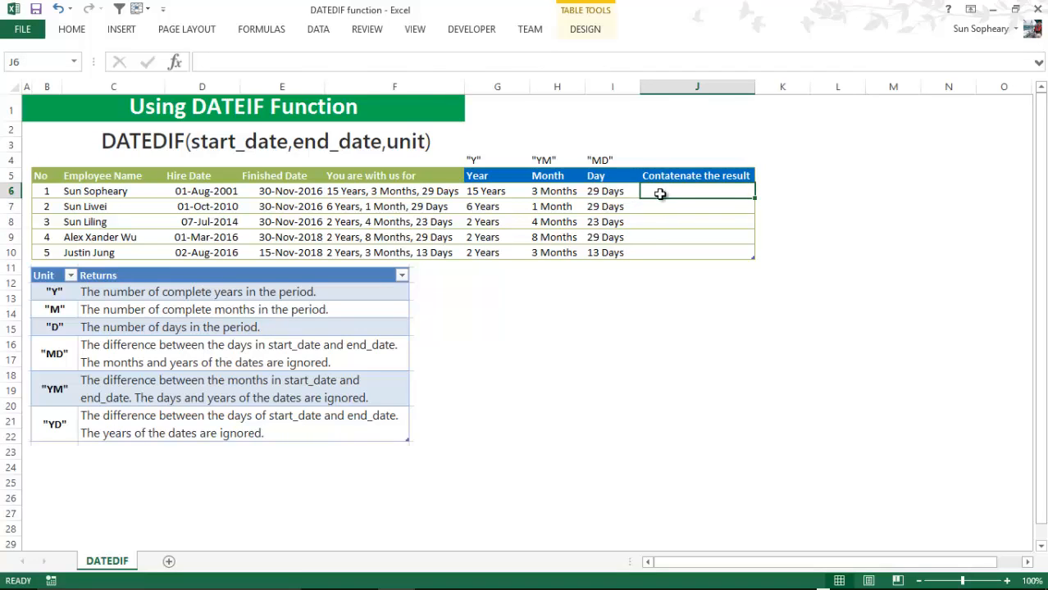
click(401, 193)
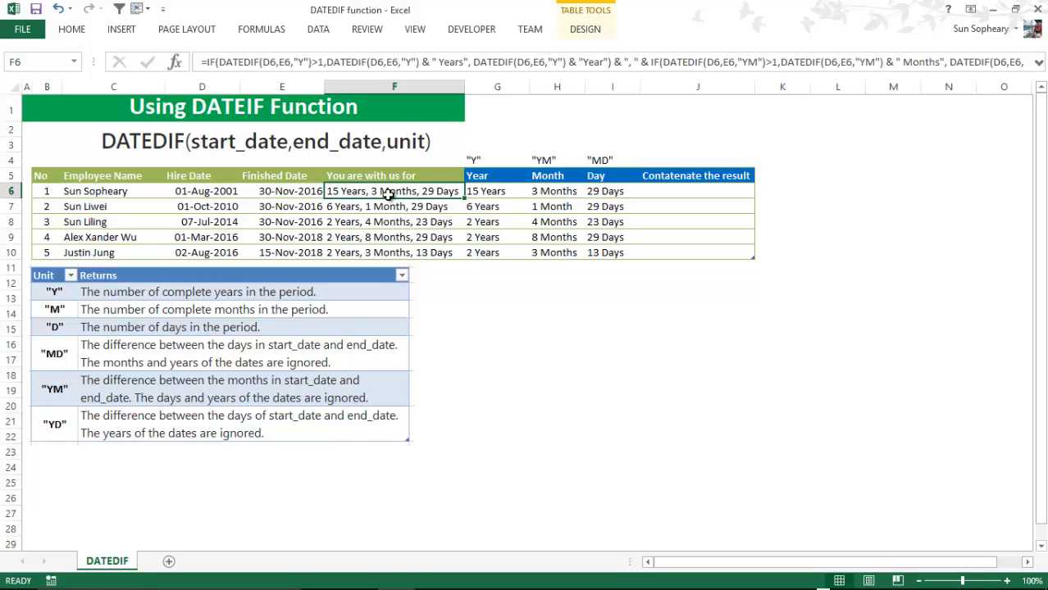
click(696, 191)
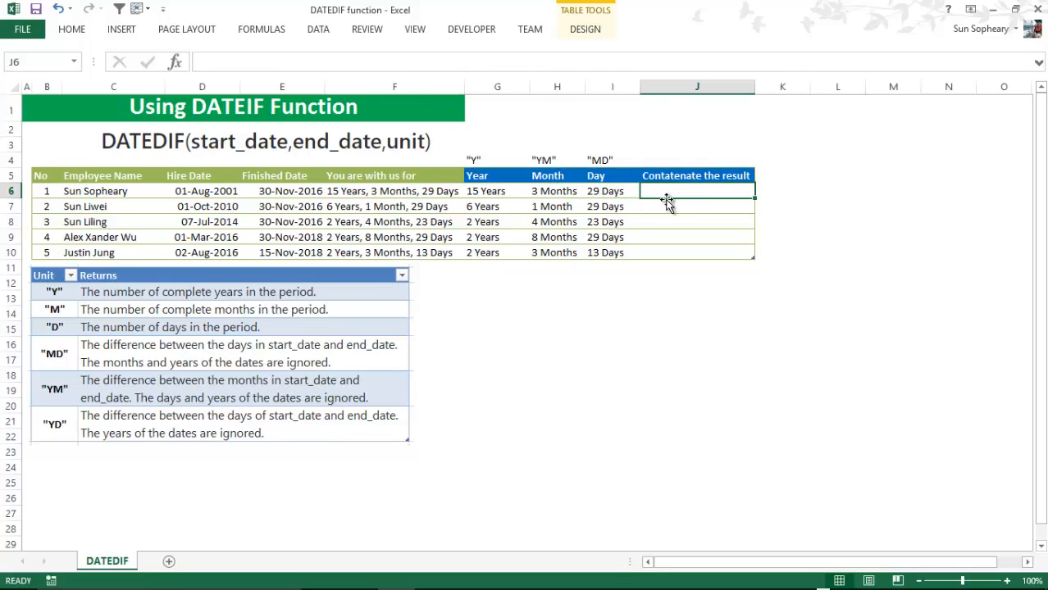
text(=)
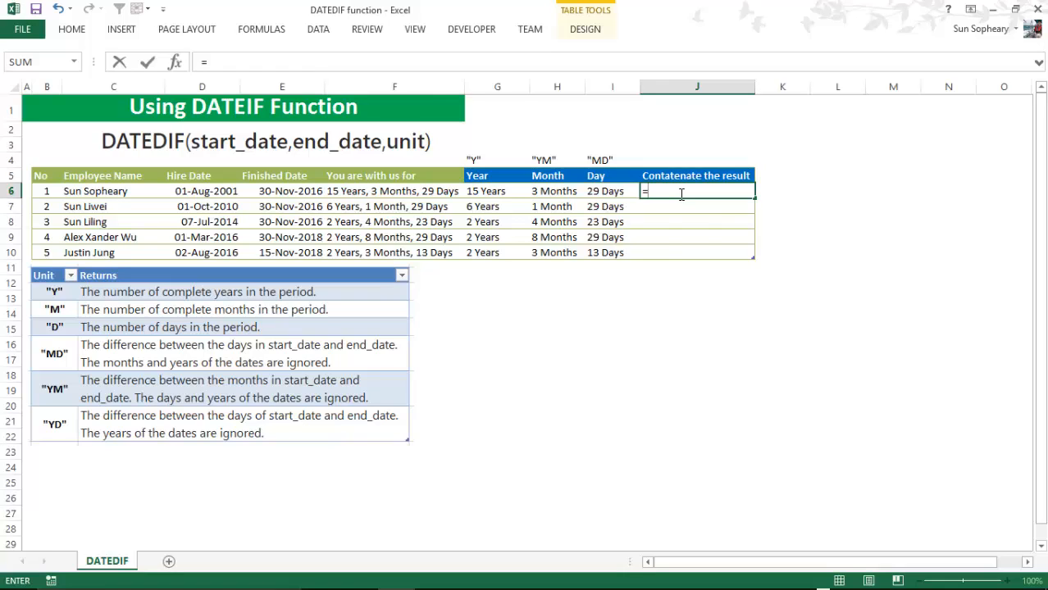
text(G6)
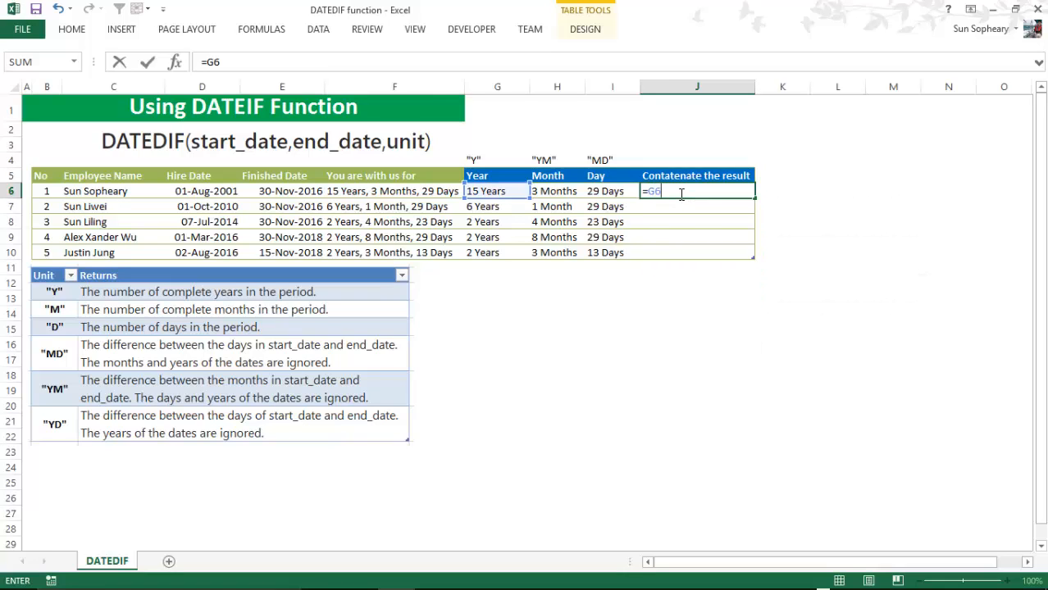
text( & ", " & H6)
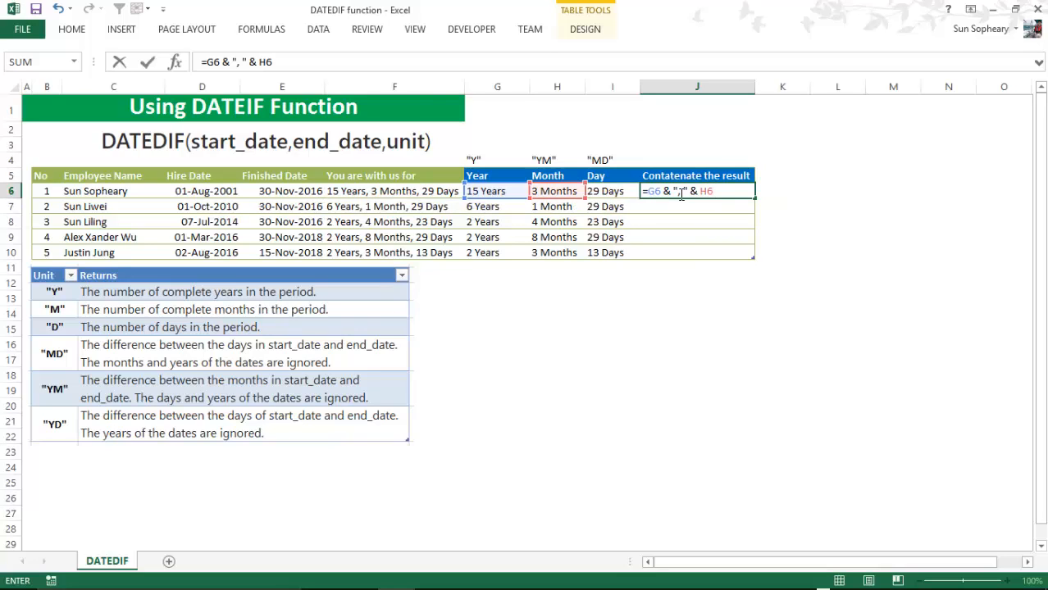
text( & ", " & I)
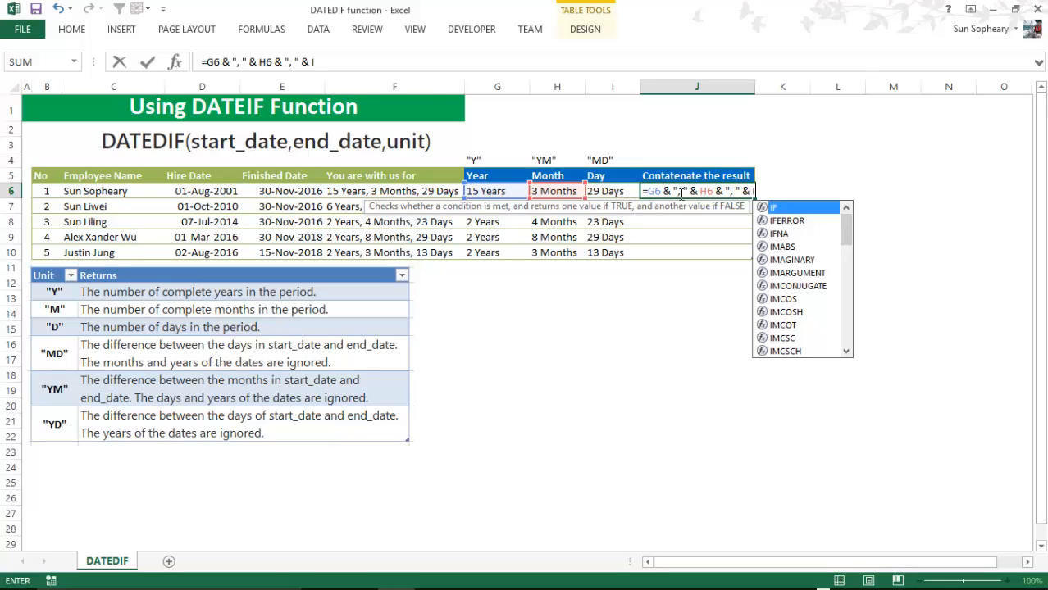
text(6)
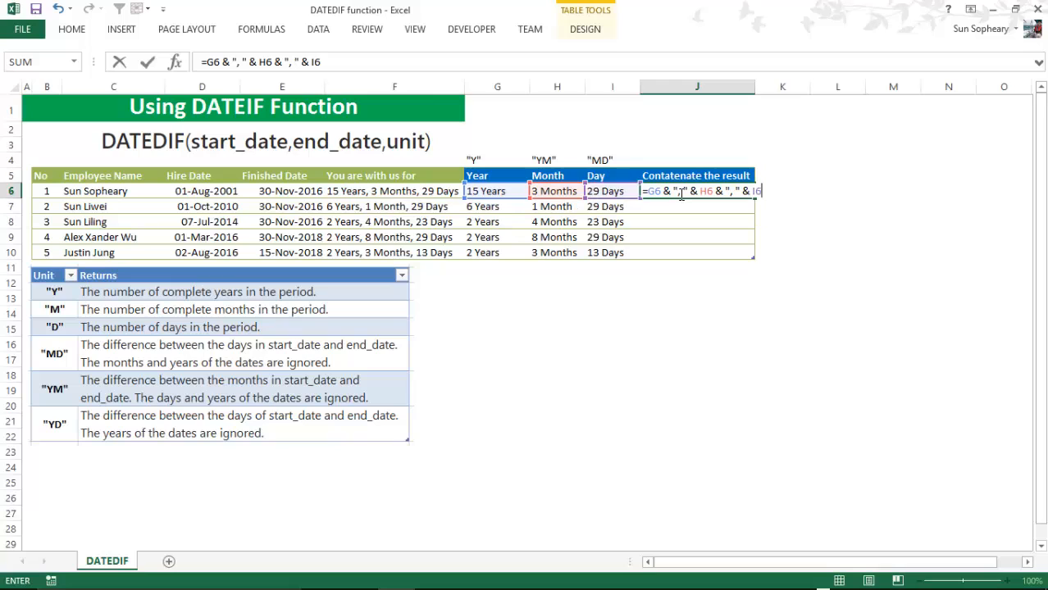
key(Return)
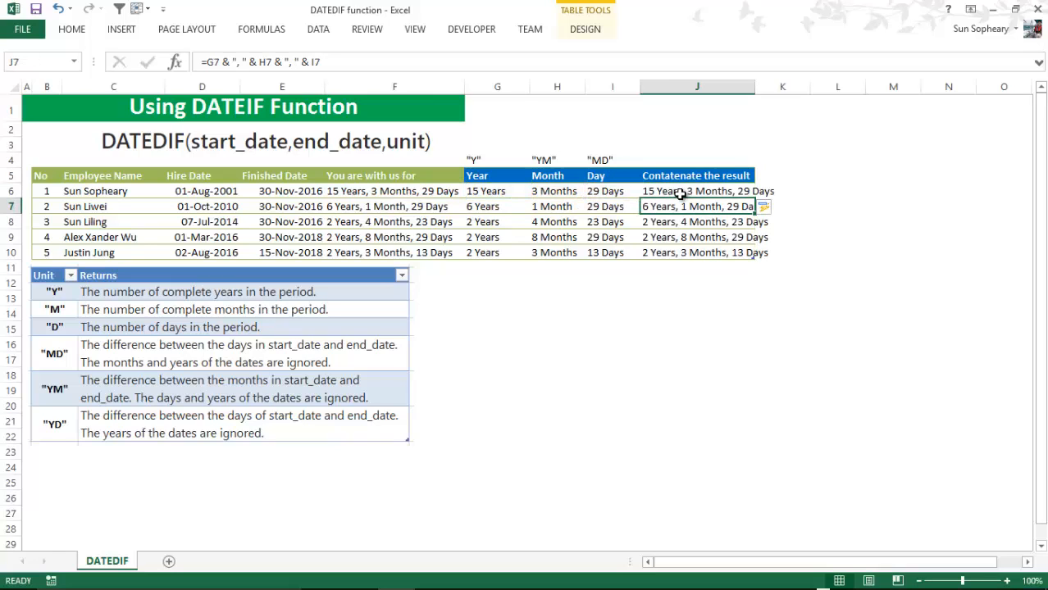
drag(755, 86, 781, 93)
click(653, 193)
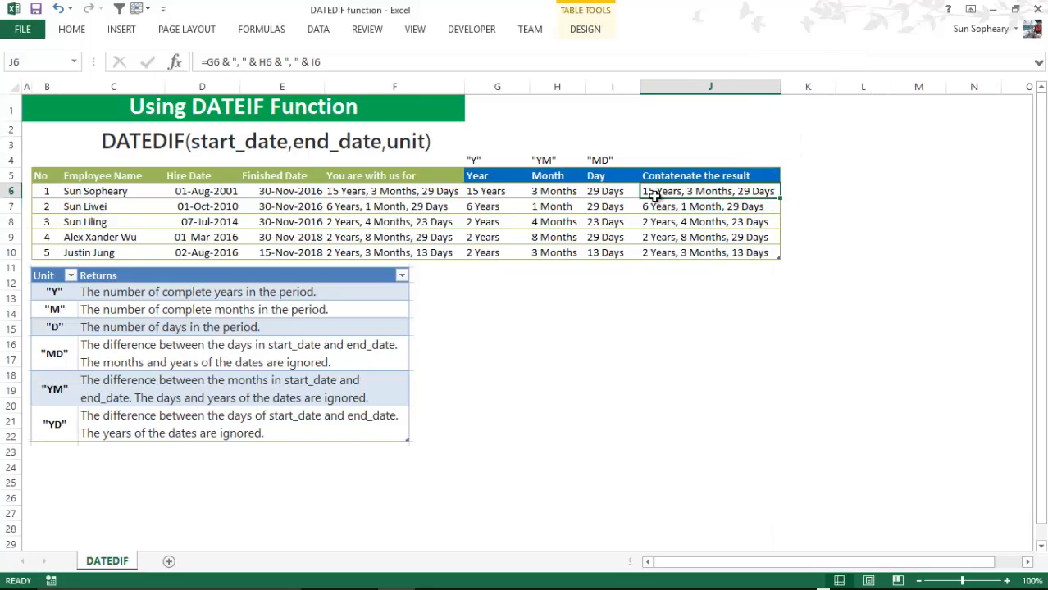